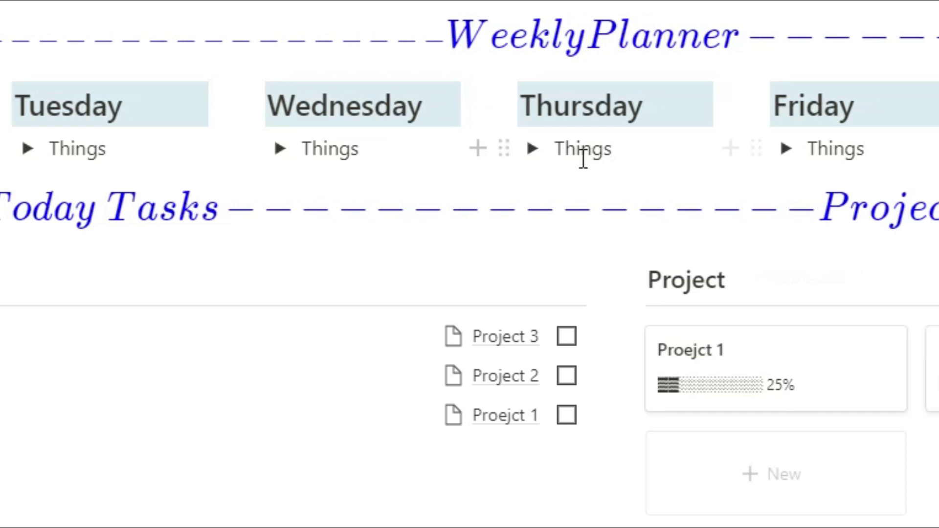
Place the caret in Thursday's Things toggle line
left_click(612, 149)
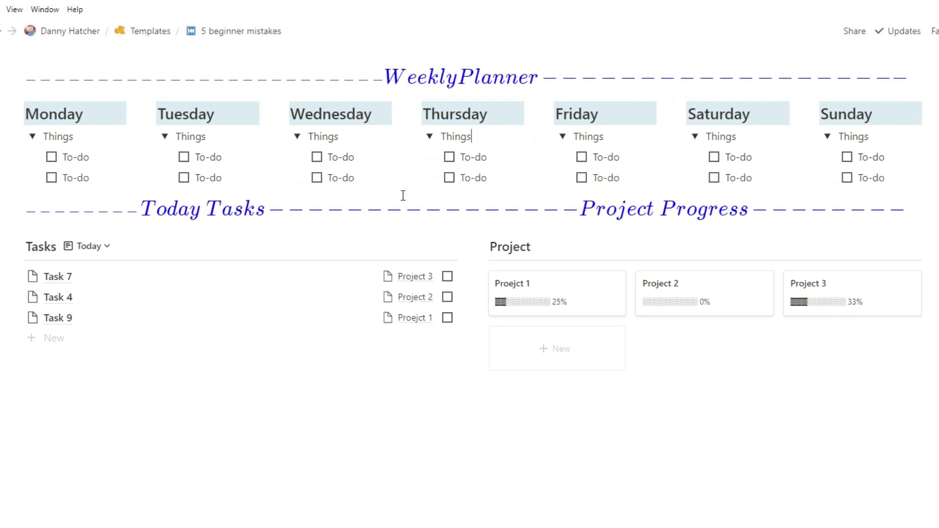
Collapse all Things toggles, tick both of Thursday's to-dos, and fold Thursday's list again
key("ctrl+alt+t")
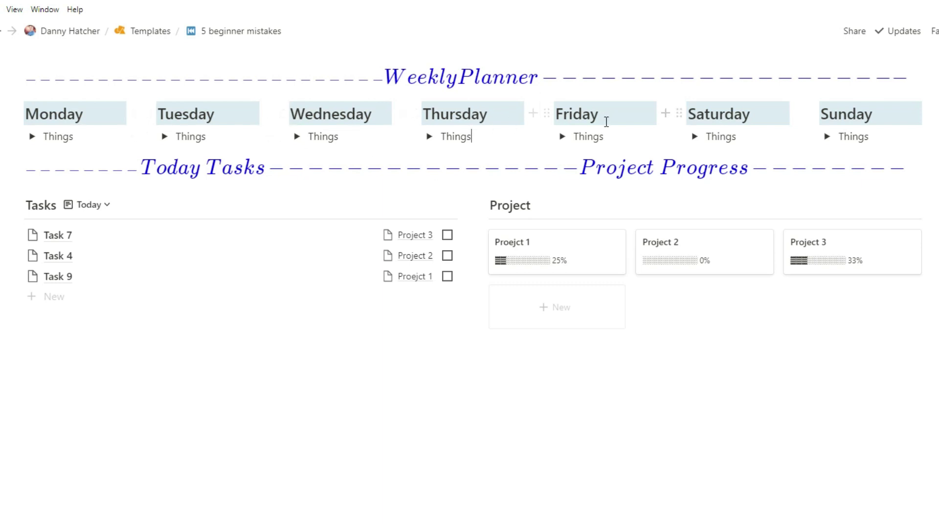
left_click(428, 137)
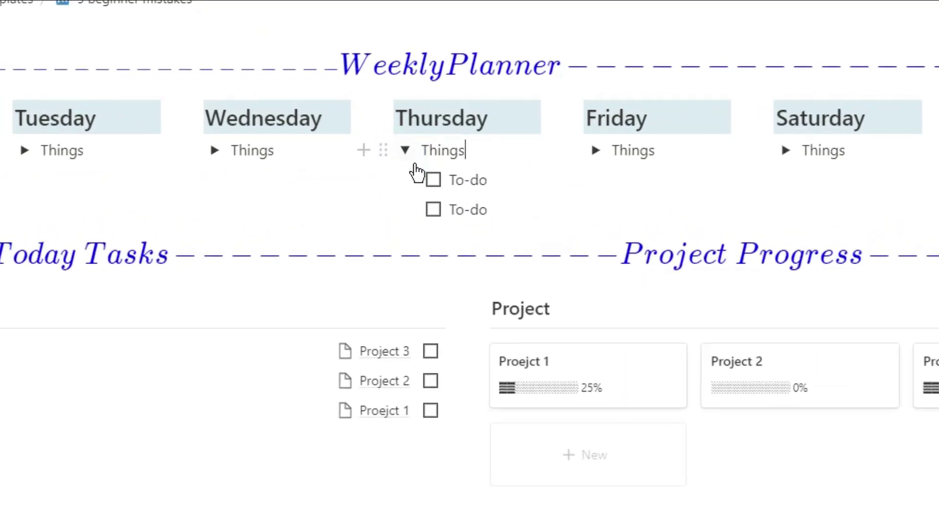
left_click(413, 209)
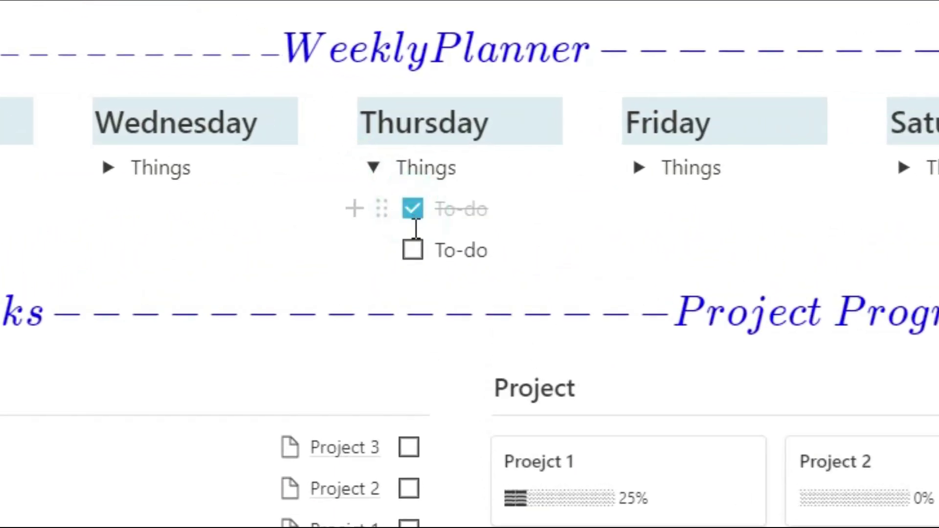
left_click(413, 251)
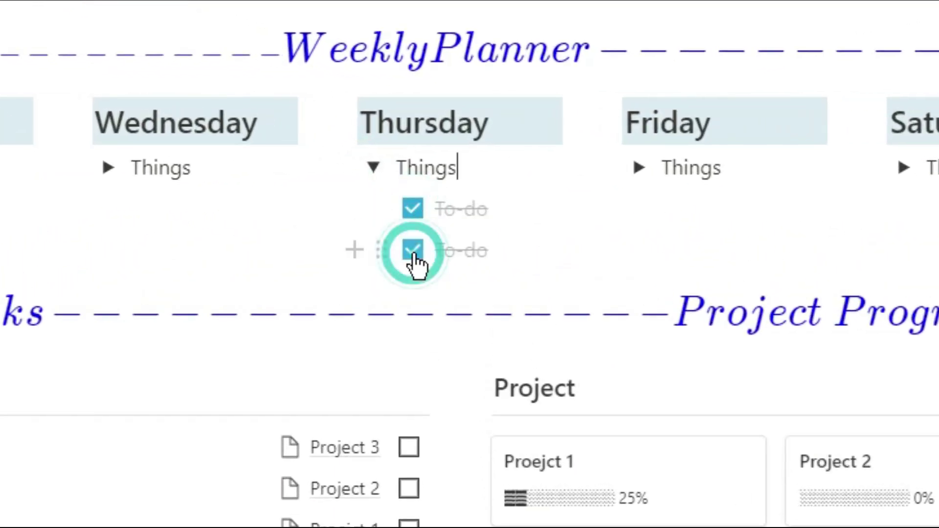
left_click(375, 167)
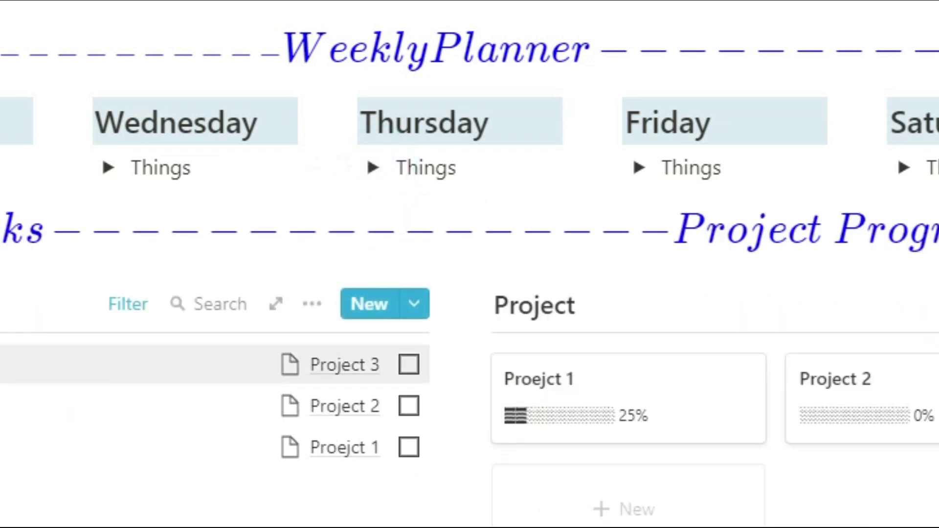
Switch the Tasks table to the All view, then back to Today
left_click(29, 214)
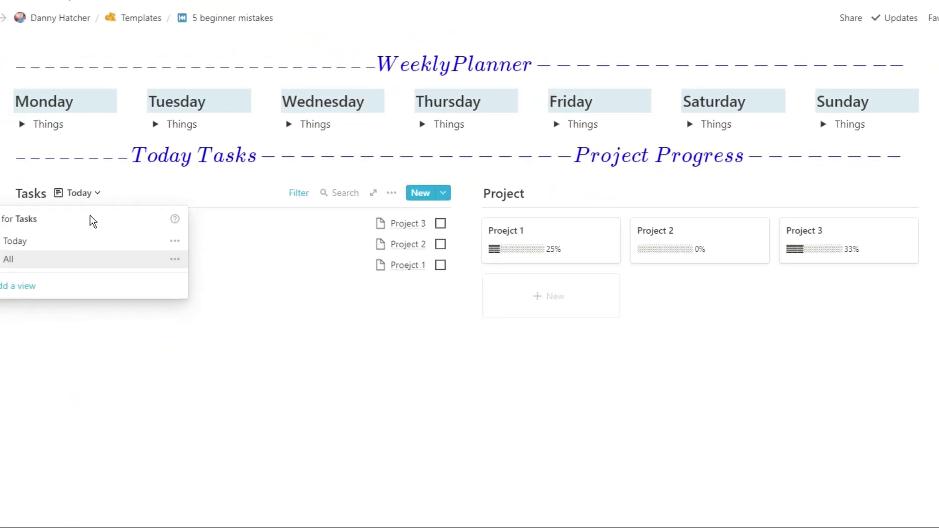
left_click(22, 289)
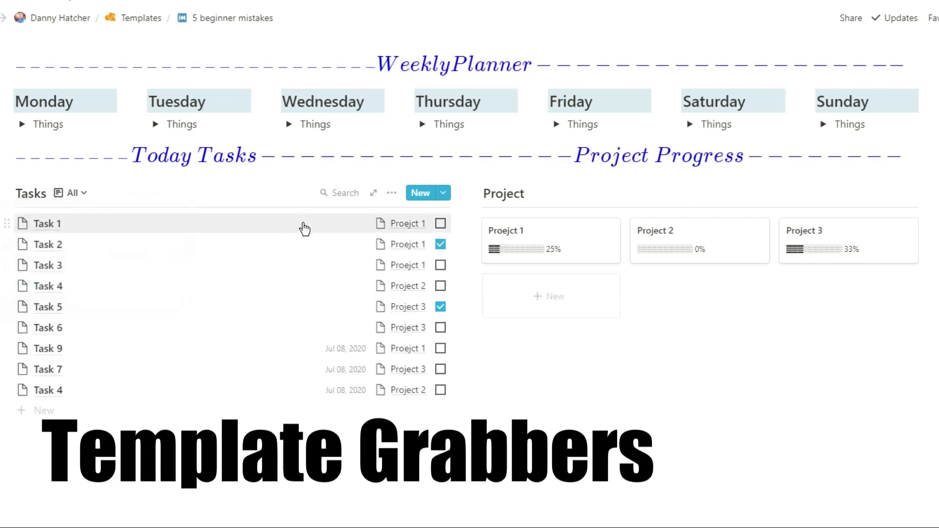
left_click(84, 194)
left_click(82, 245)
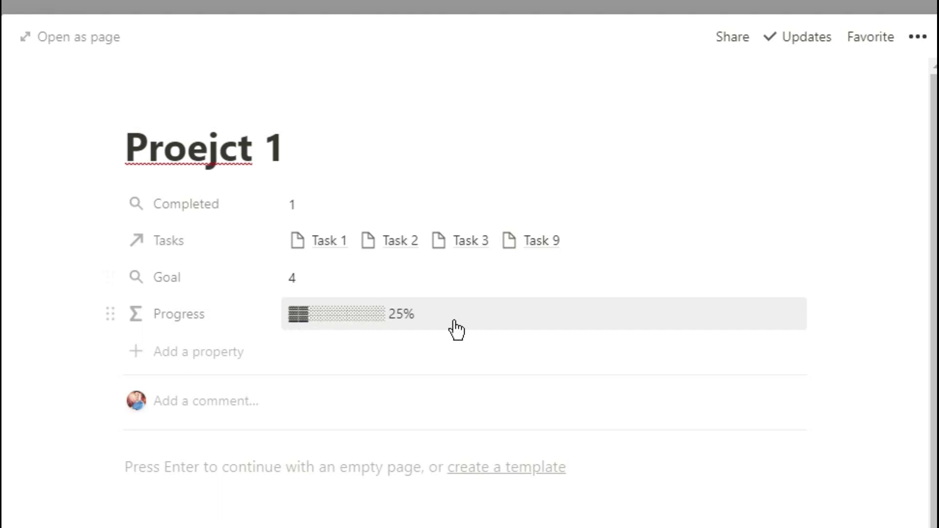
Dismiss the Proejct 1 page peek with Esc
key("Escape")
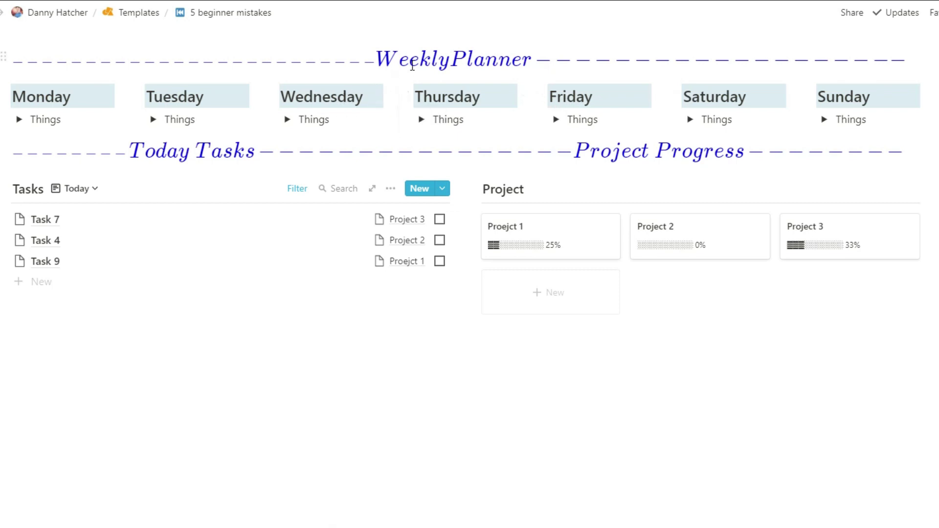
Change the Weekly Planner header equation's \color{blue} to yellow
left_click(440, 58)
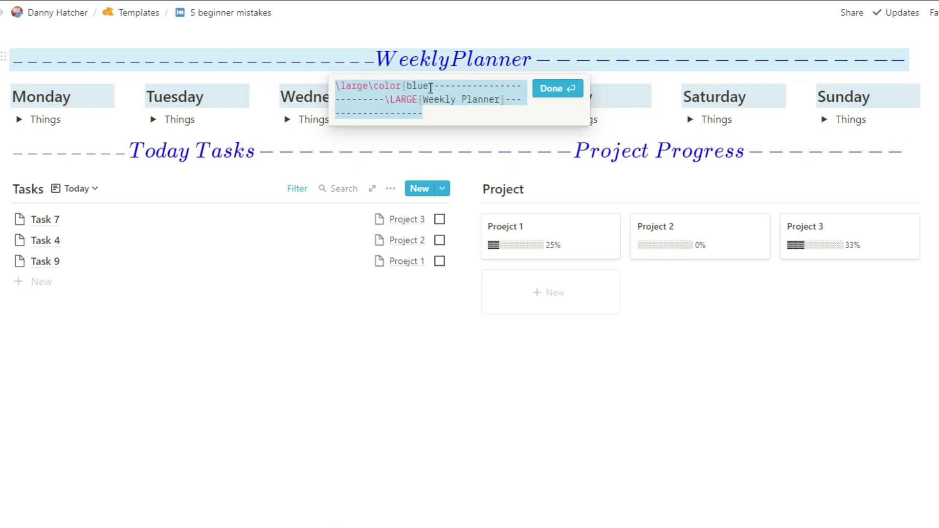
left_click(428, 102)
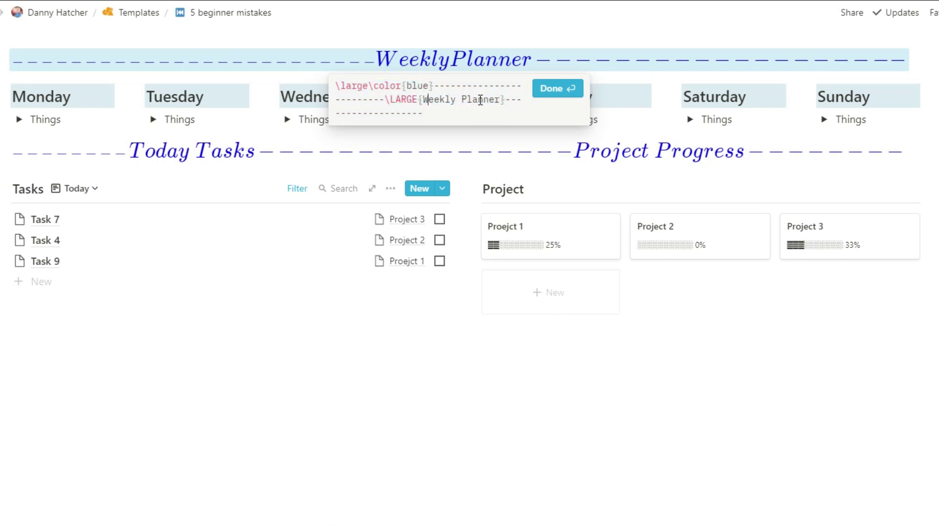
left_click(430, 87)
key("BackSpace")
key("BackSpace")
key("BackSpace")
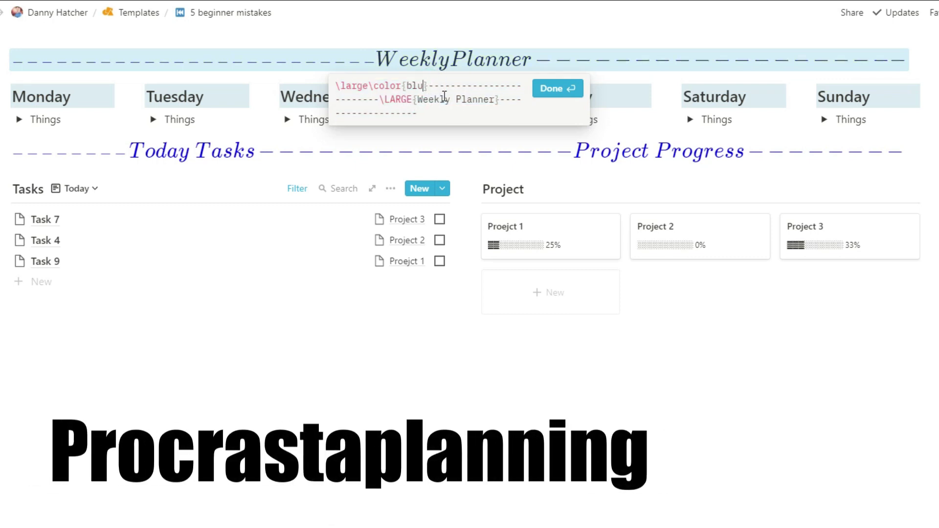
key("BackSpace")
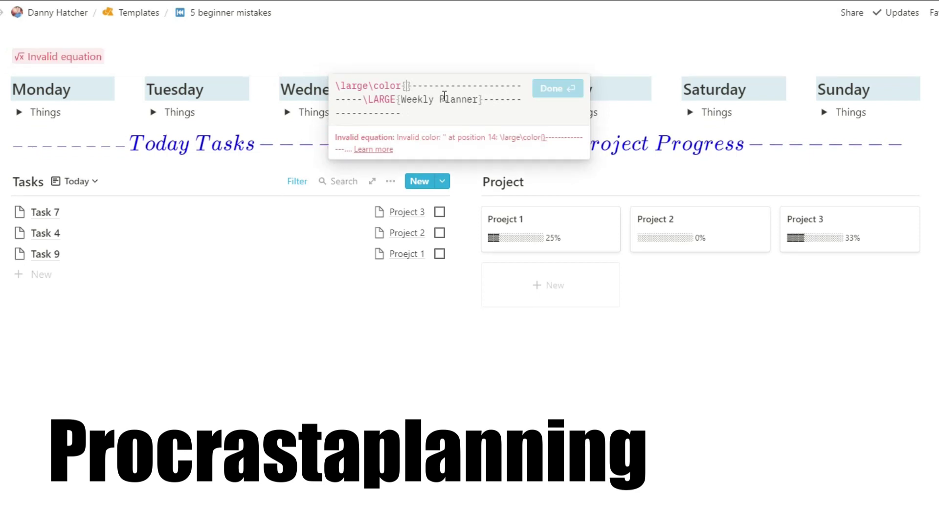
type("yellow")
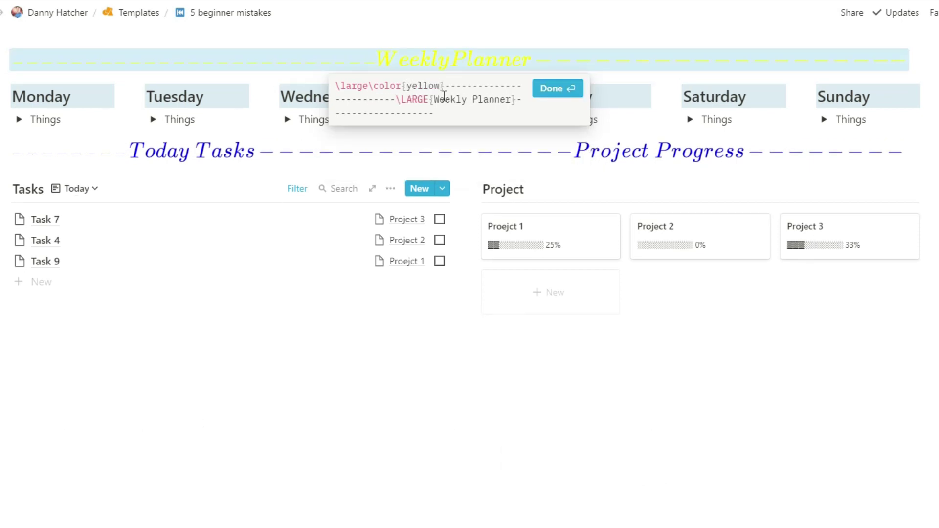
left_click(558, 89)
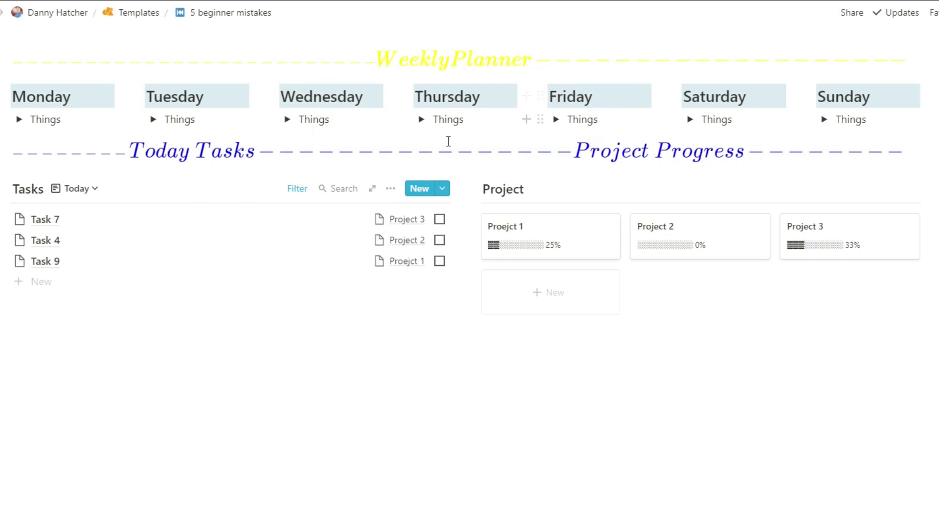
Change the Today Tasks / Project Progress header equation's colour from blue to red
left_click(438, 156)
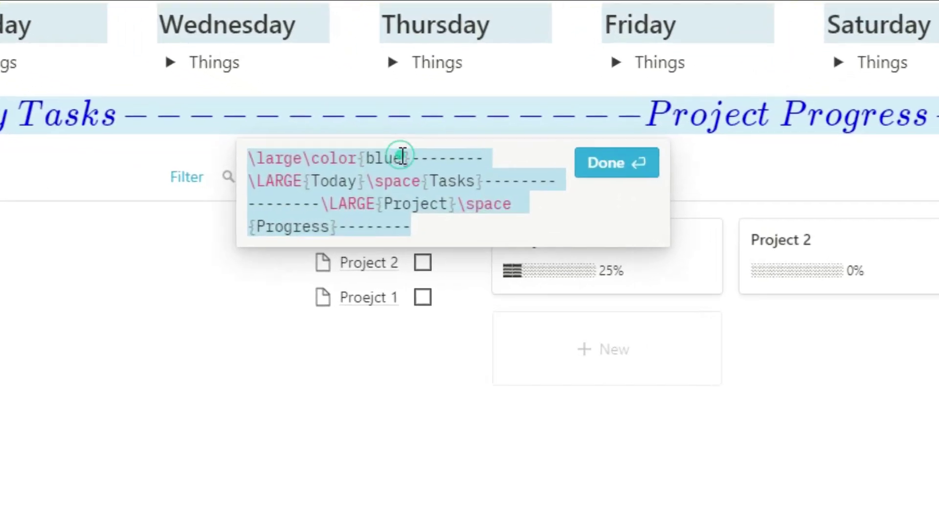
key("BackSpace")
key("BackSpace")
key("BackSpace")
key("BackSpace")
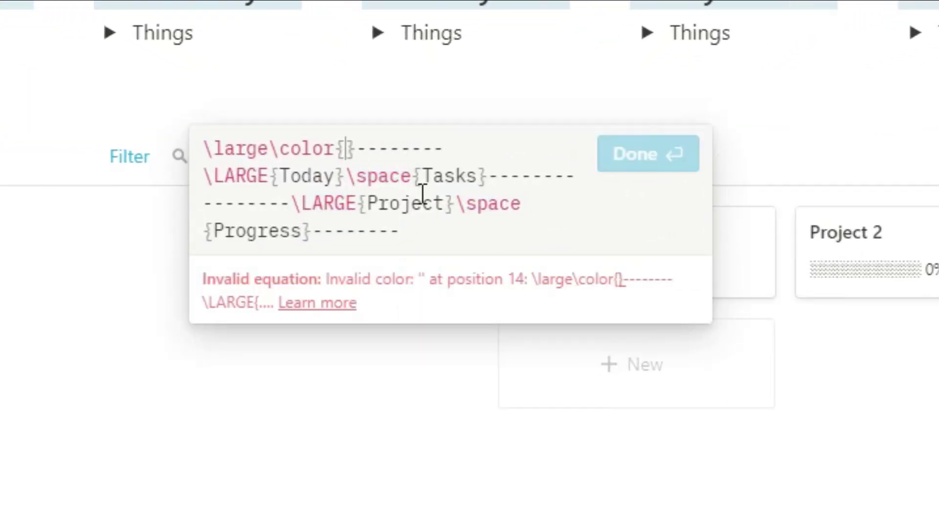
type("red")
left_click(619, 154)
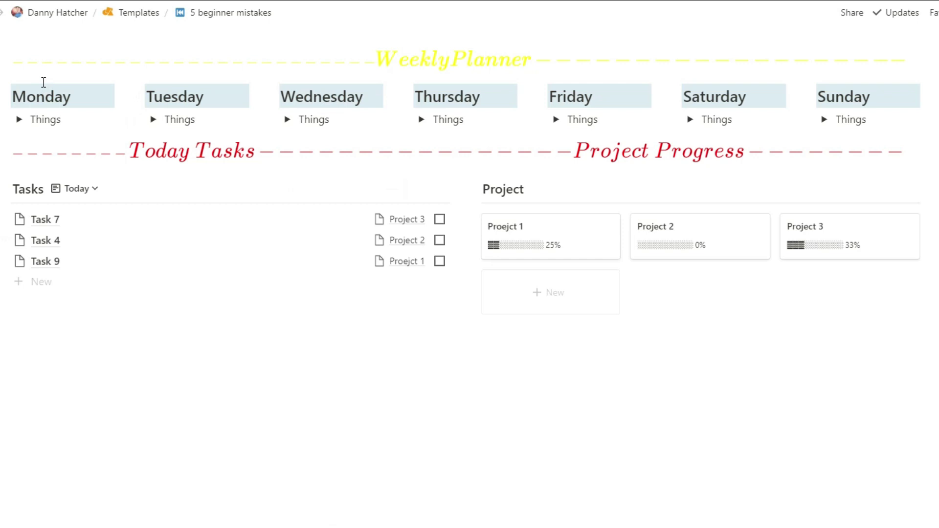
Give the seven weekday headers a yellow background, then review the Today view's filter conditions
left_click_drag(44, 81, 837, 96)
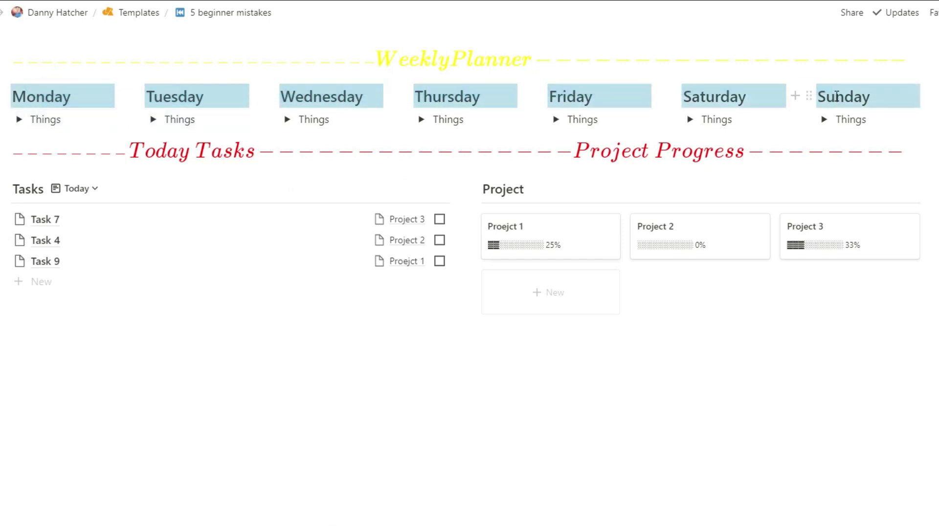
key("ctrl+slash")
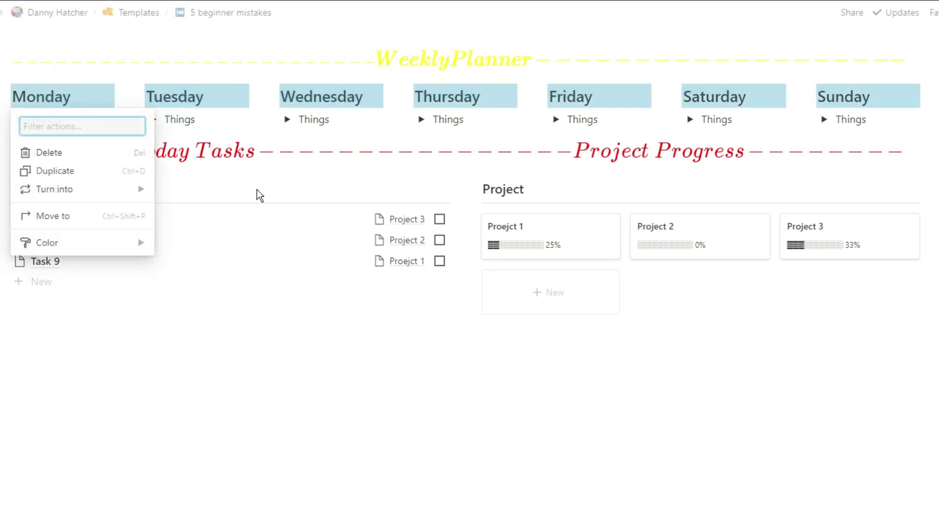
mouse_move(99, 242)
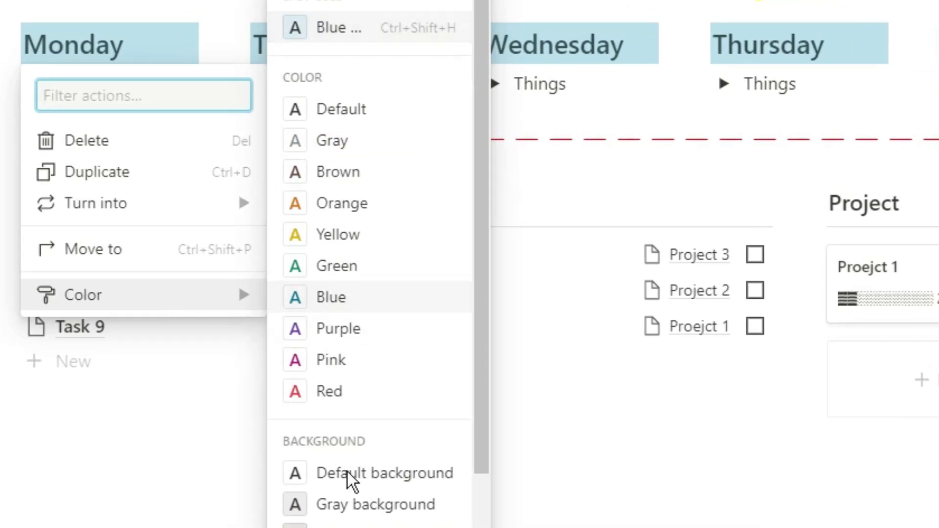
left_click(362, 527)
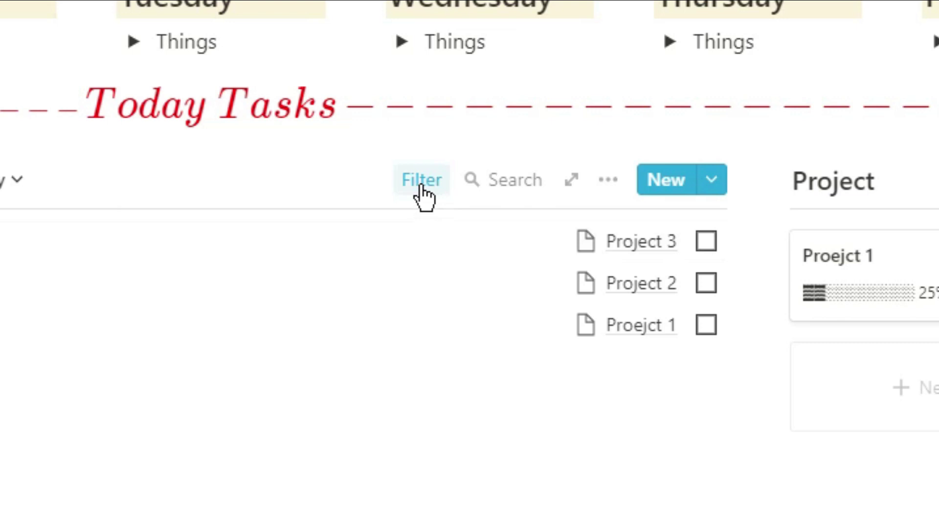
left_click(421, 187)
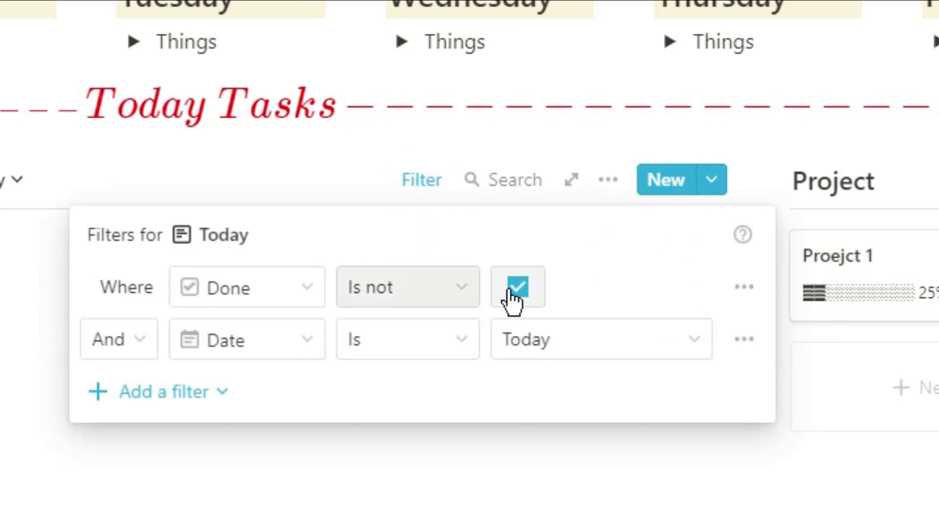
left_click(515, 509)
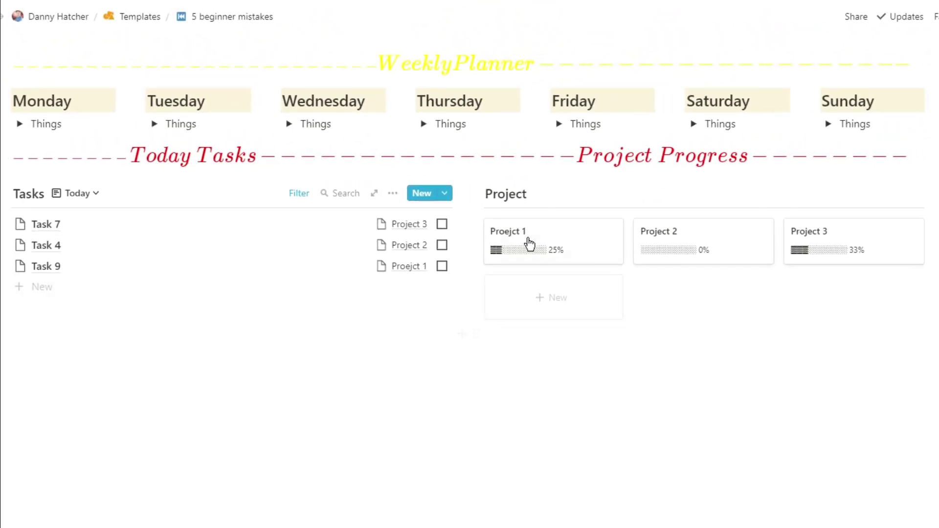
In Proejct 1, confirm the Progress formula (Completed over Goal) and close the page
left_click(529, 243)
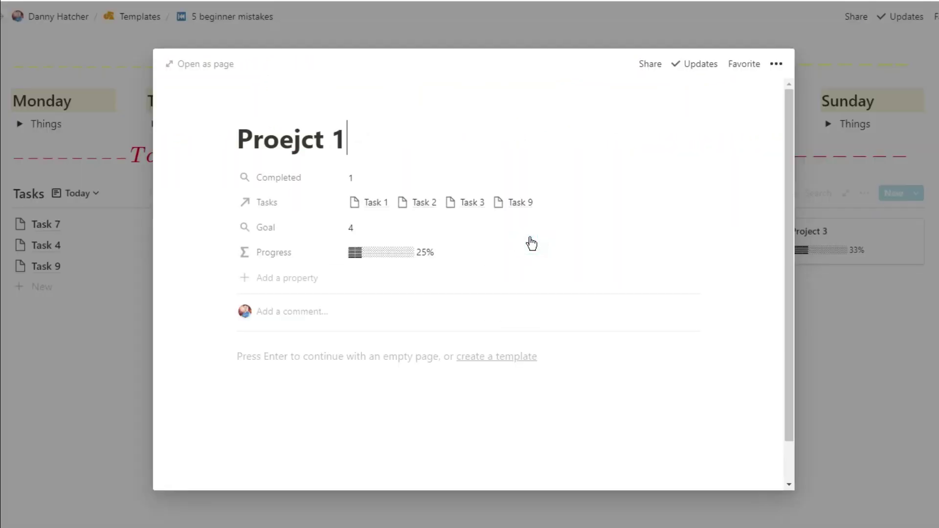
left_click(437, 254)
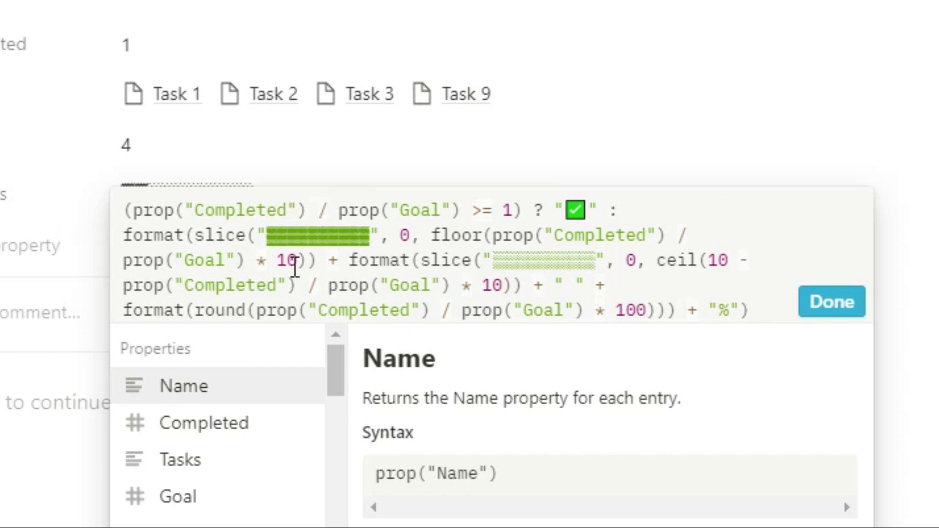
left_click(832, 303)
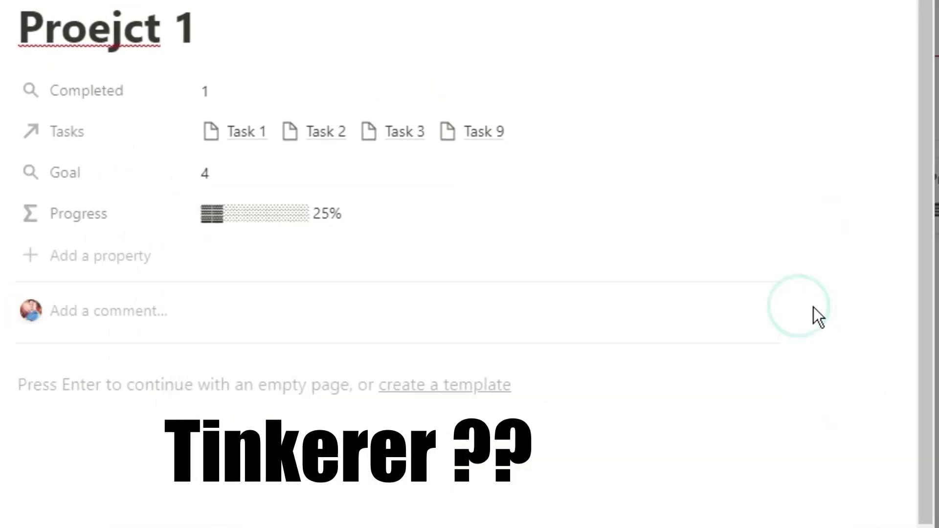
left_click(919, 326)
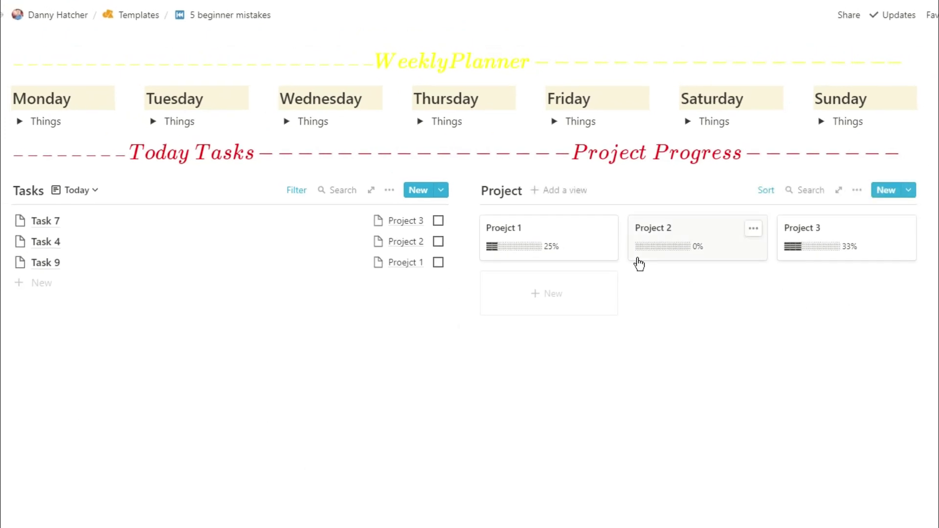
In the red divider equation, change both \LARGE size commands to \large
left_click(475, 151)
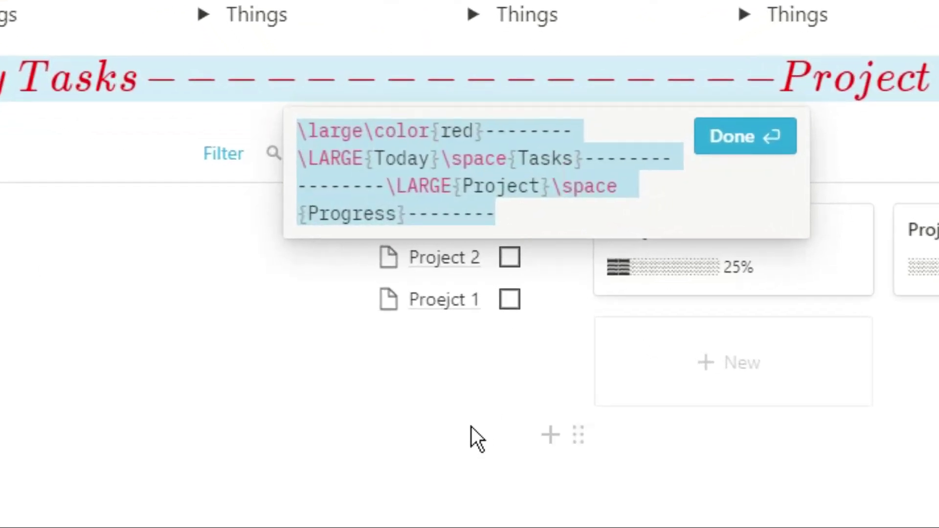
left_click(449, 182)
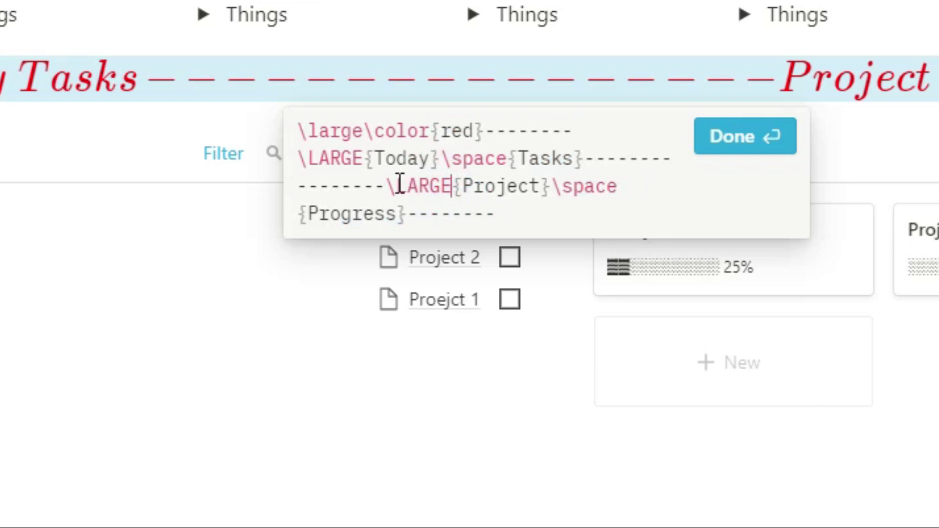
left_click_drag(399, 186, 454, 187)
type("large")
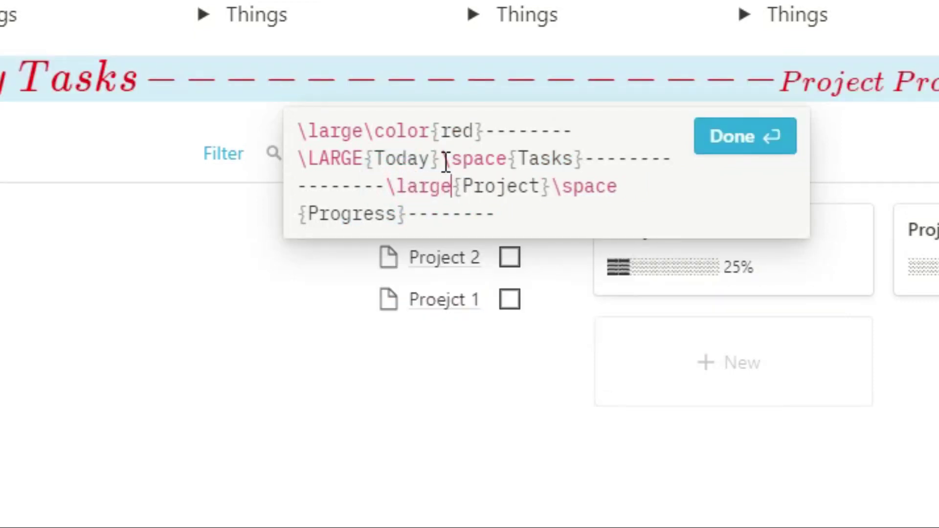
left_click_drag(365, 158, 322, 155)
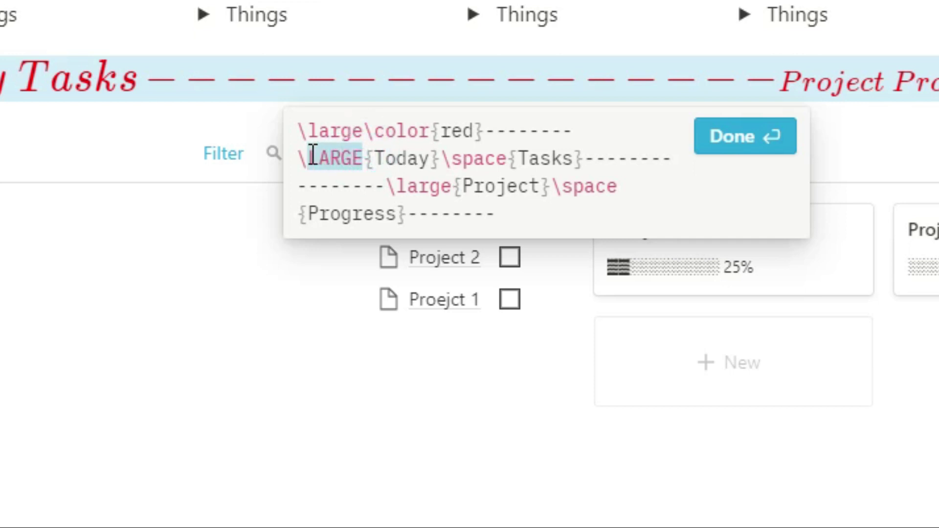
type("large")
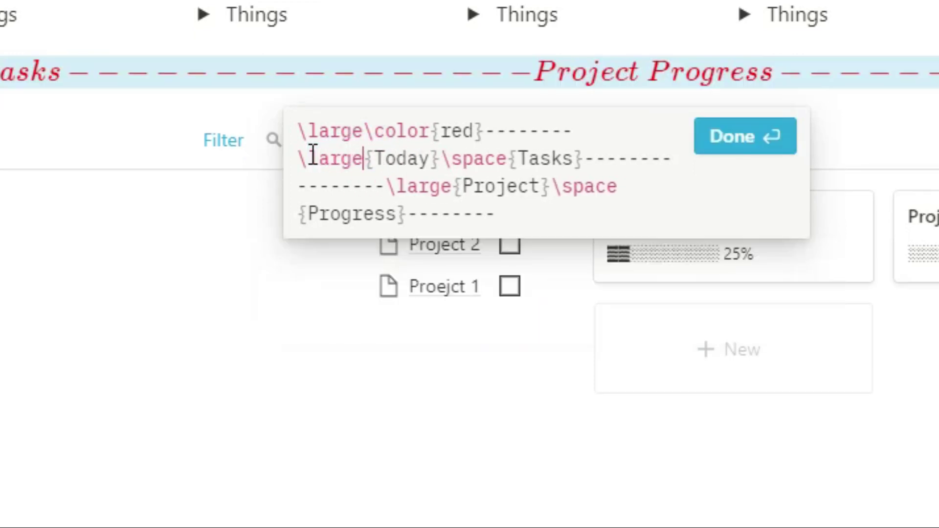
Add eleven dashes after {Tasks} in the divider, then open Proejct 1 to check its tasks
left_click(592, 161)
type("----")
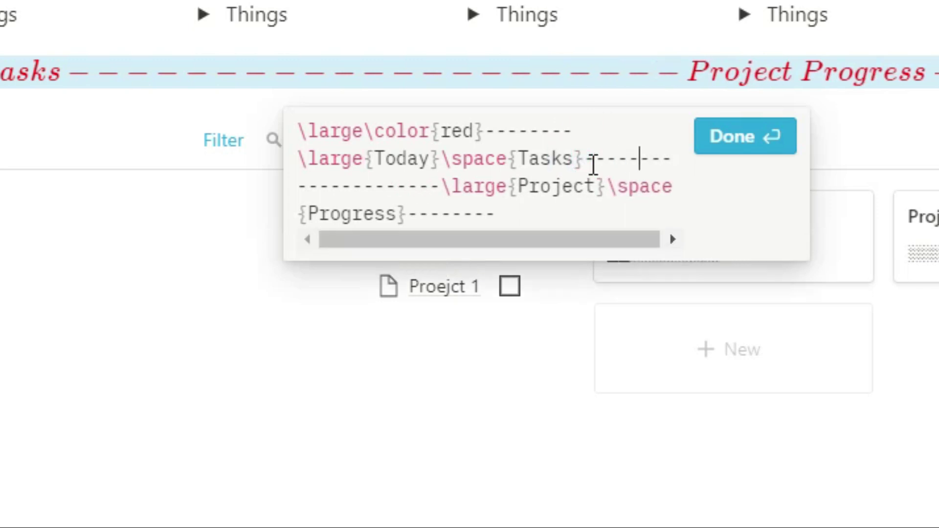
type("------")
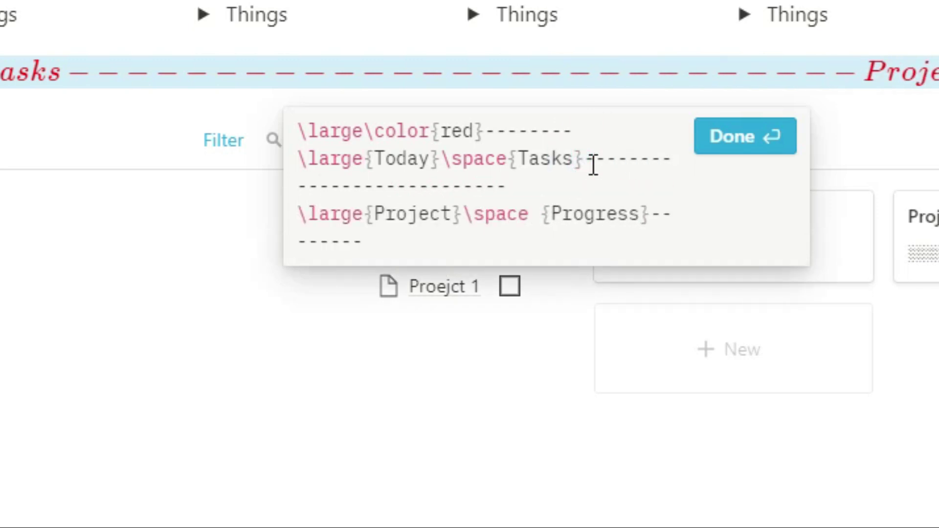
type("--")
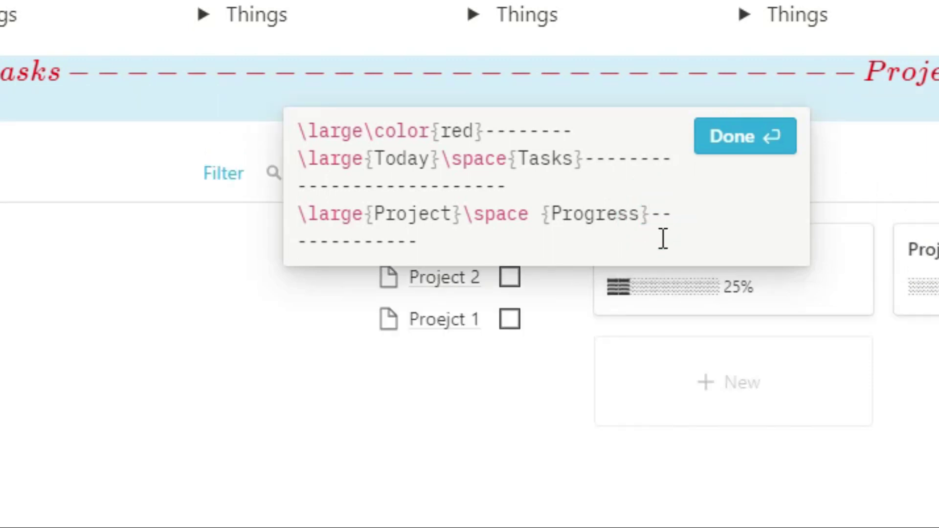
key("BackSpace")
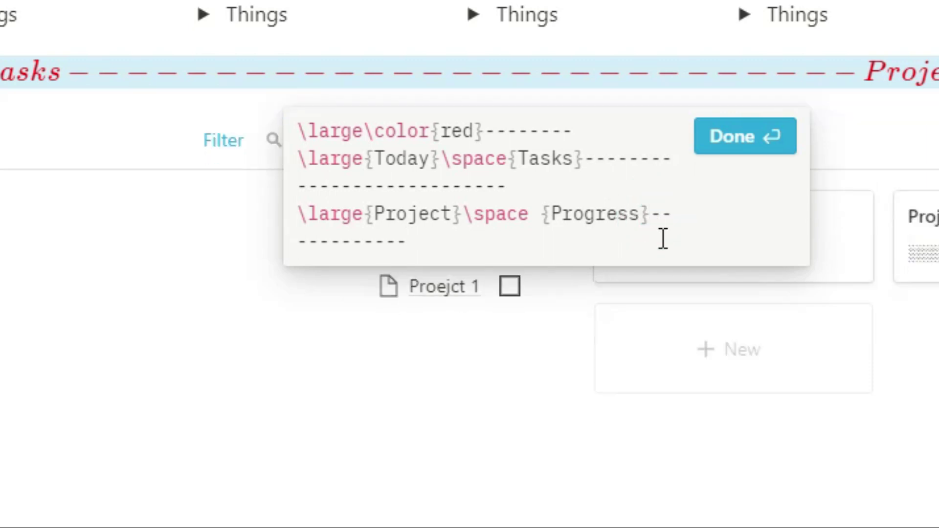
left_click(748, 139)
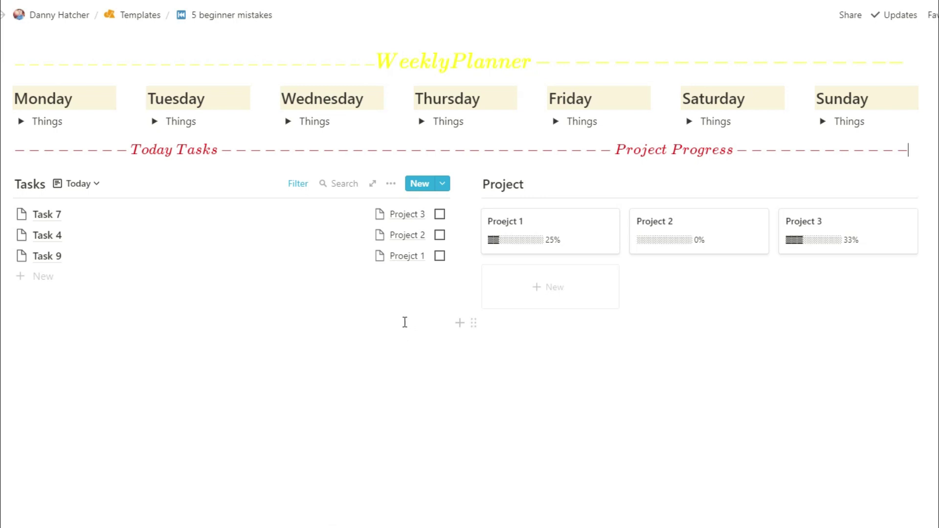
left_click(537, 244)
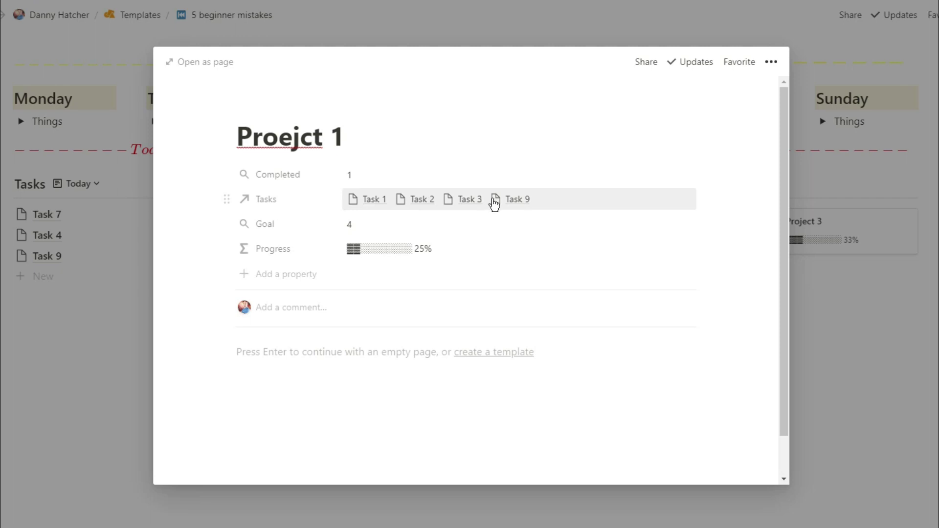
Create a new task named Task 10 with its Project relation set to Proejct 1
left_click(818, 327)
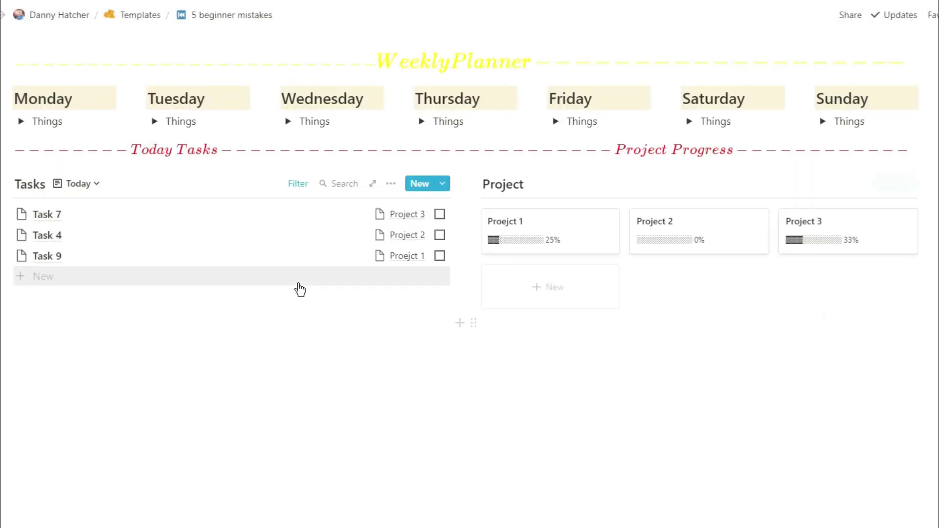
left_click(206, 272)
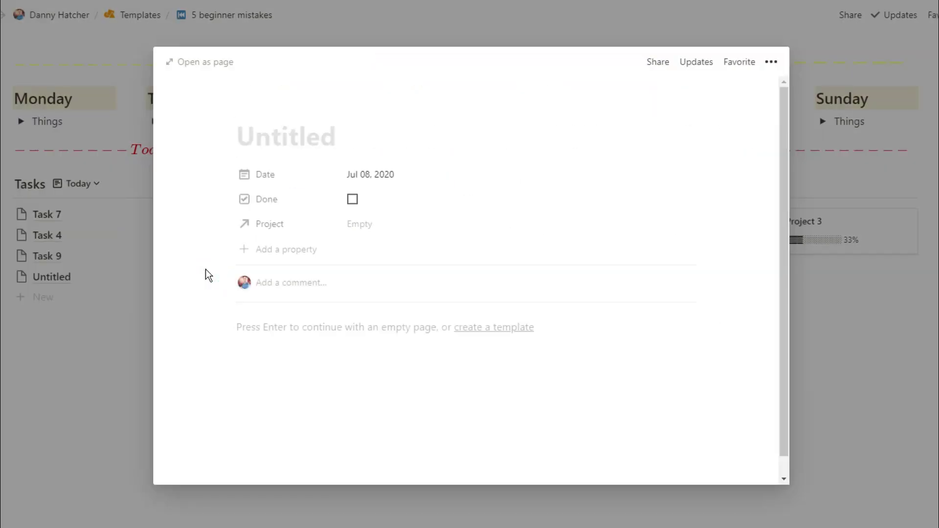
type("Task ")
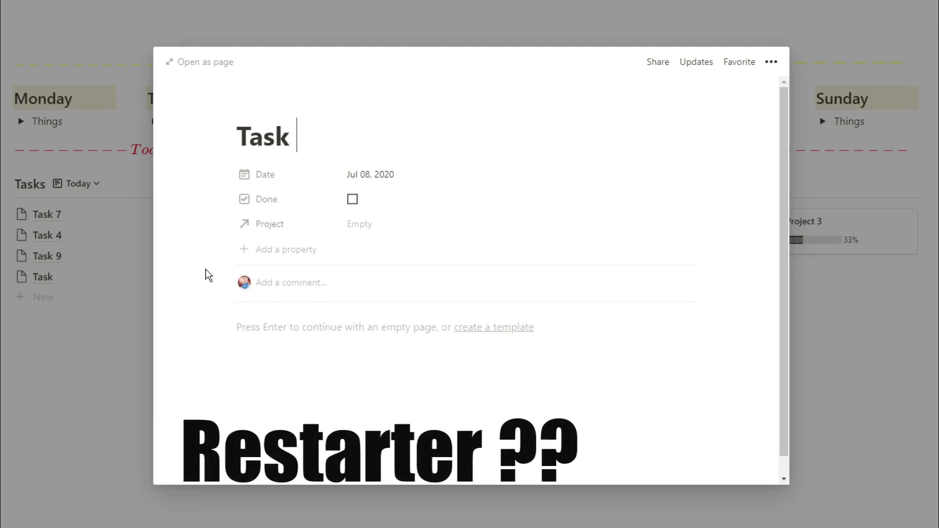
type("10")
left_click(388, 225)
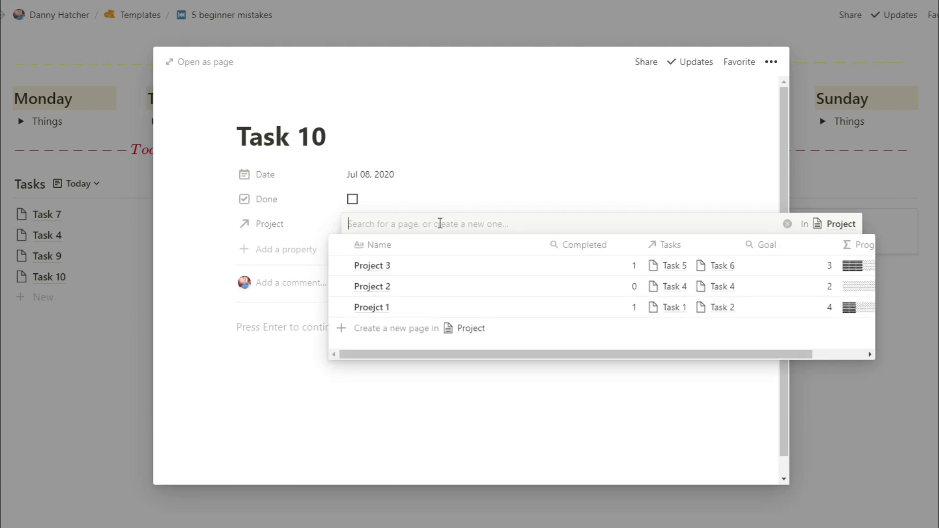
left_click(342, 307)
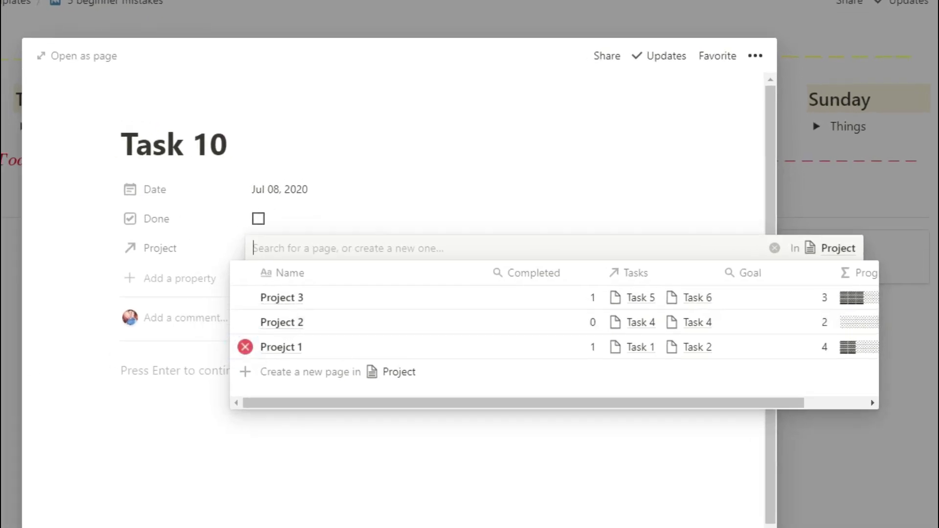
key("Escape")
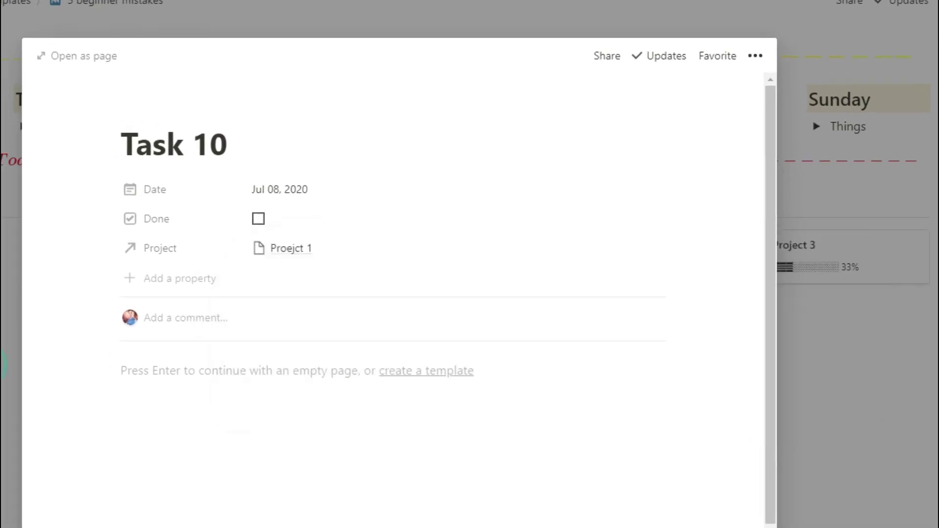
key("Escape")
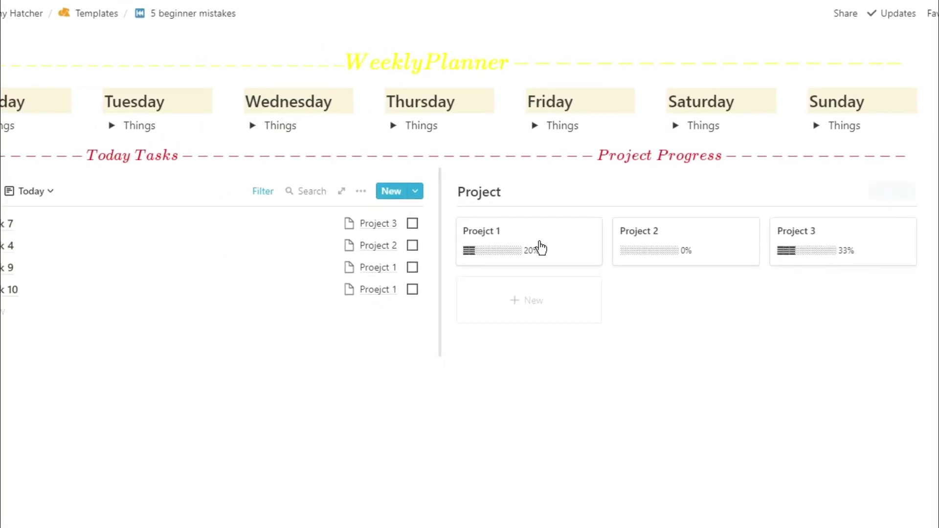
Below the Tasks table, add a $$ \color{blue} equation of underscores, trimmed by one
left_click(0, 374)
type("$$x")
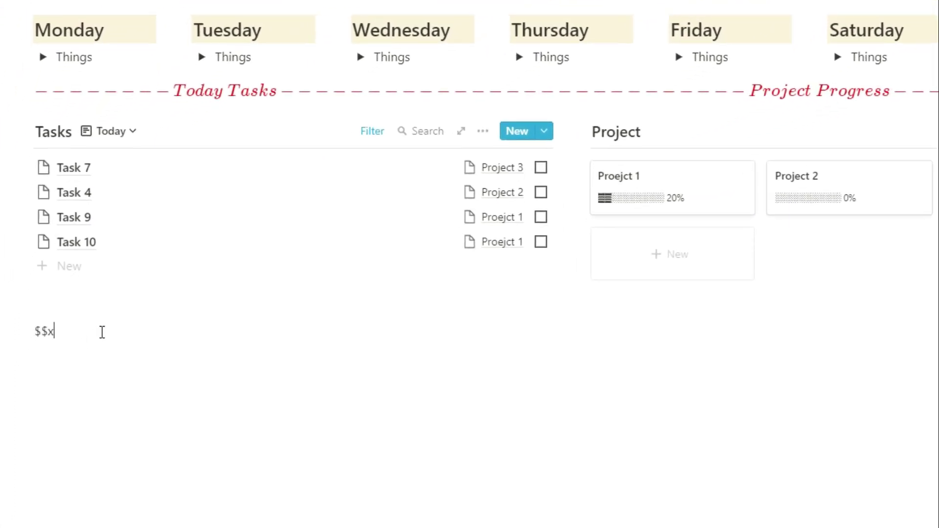
key("BackSpace")
type("color{blue")
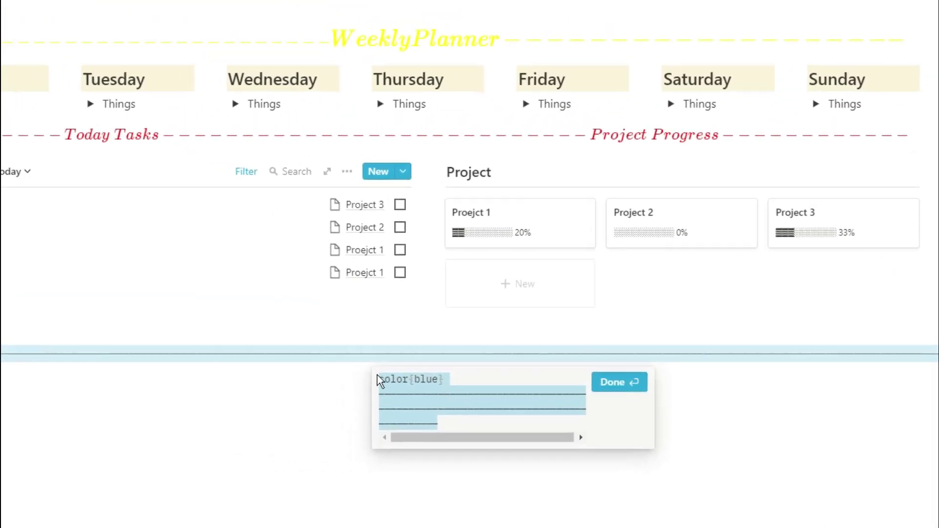
left_click(425, 387)
type("\\")
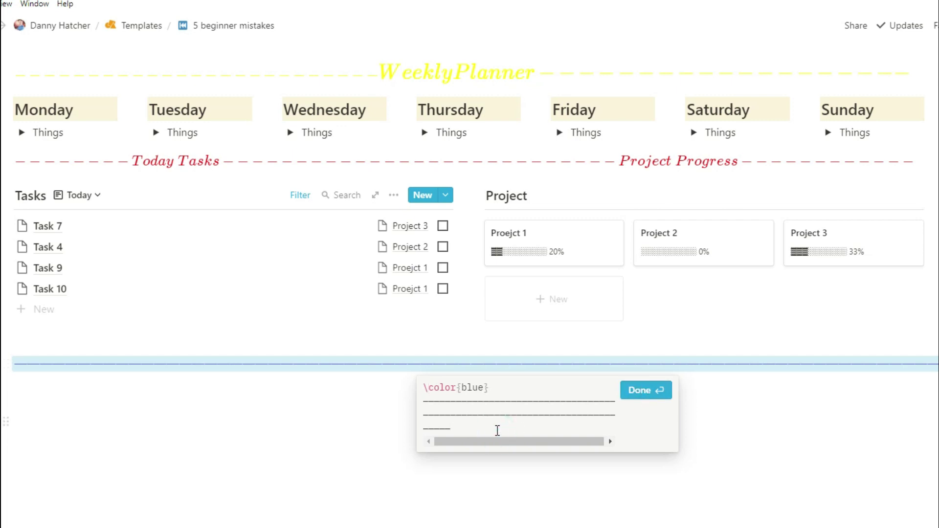
key("BackSpace")
left_click(637, 395)
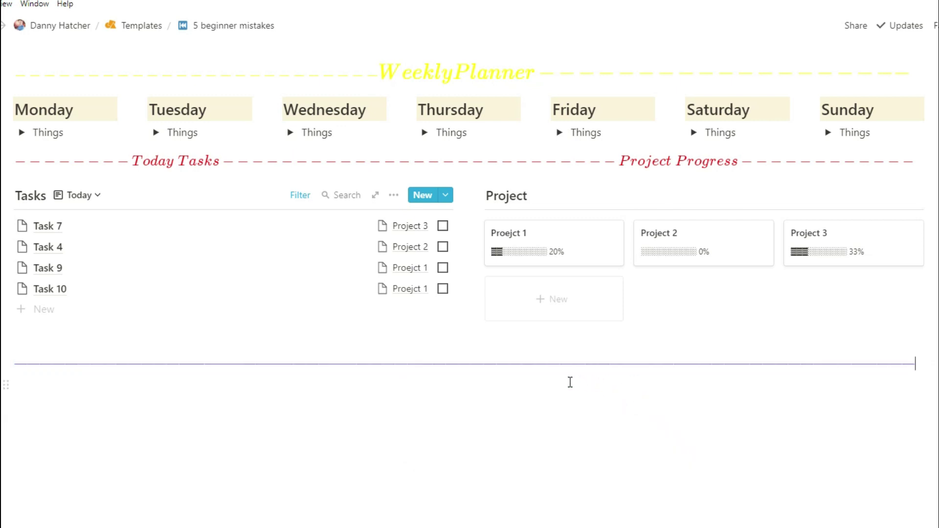
scroll(570, 382, "up", 1)
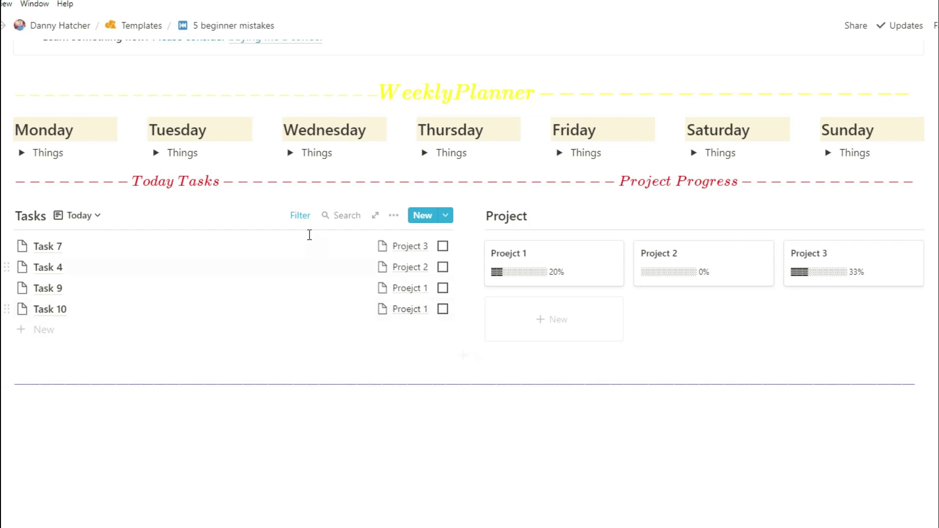
Dismiss the Today view's sort settings, leaving the sort by Name
left_click(392, 216)
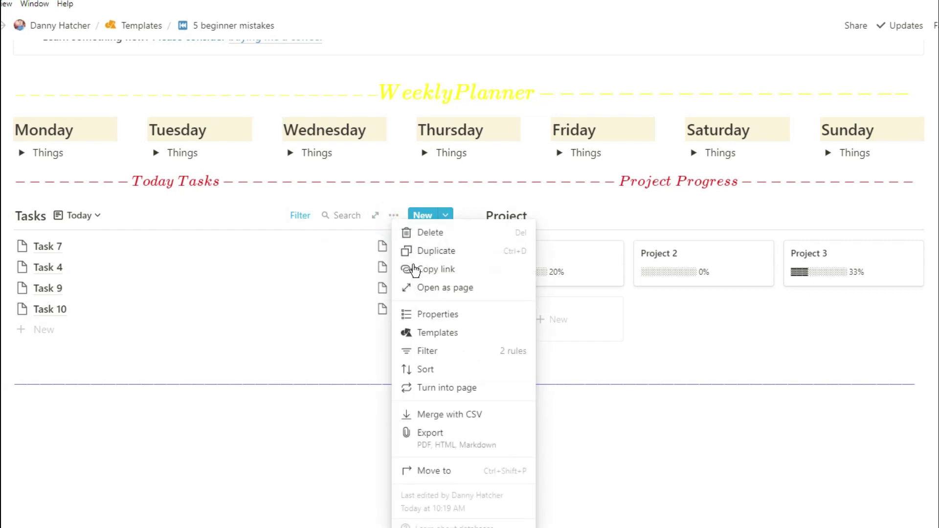
left_click(445, 370)
left_click(320, 336)
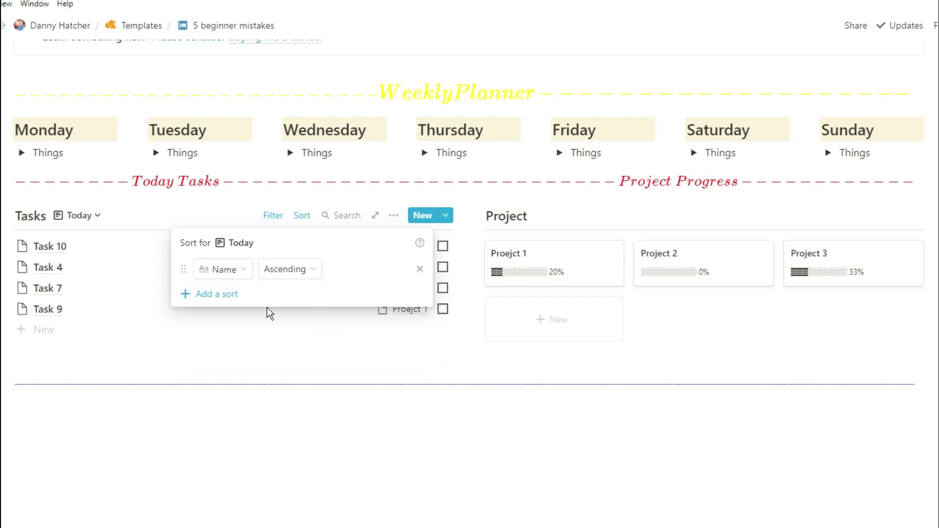
left_click(238, 274)
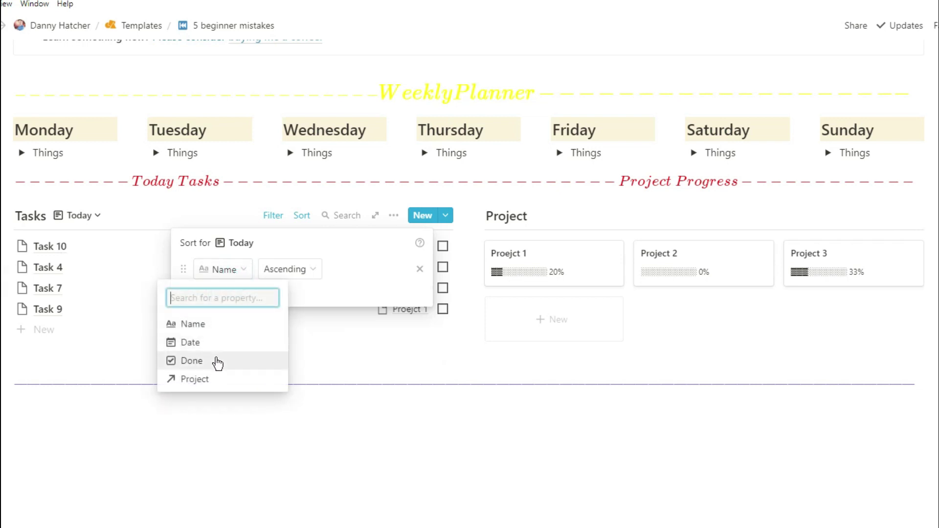
left_click(205, 325)
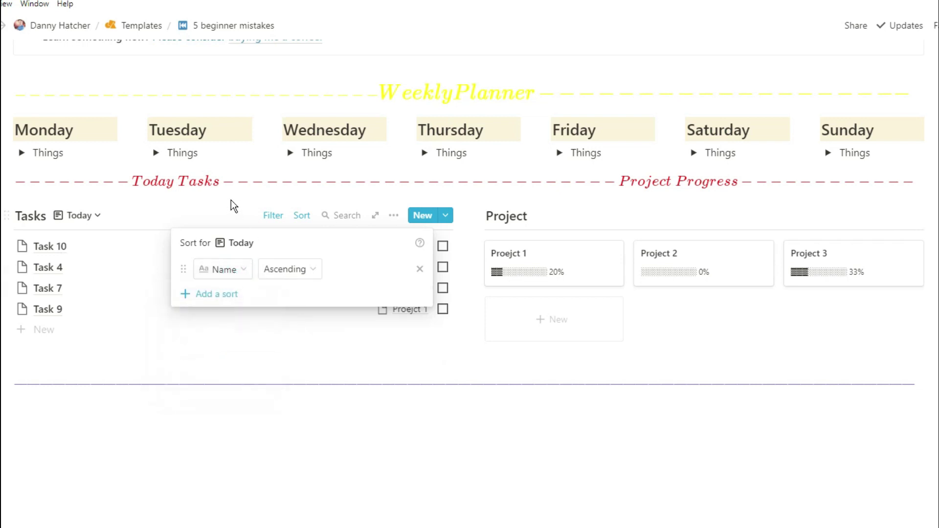
left_click(233, 201)
Add a 'Due' date property to the first project and set it to Jul 17, 2020
left_click(583, 270)
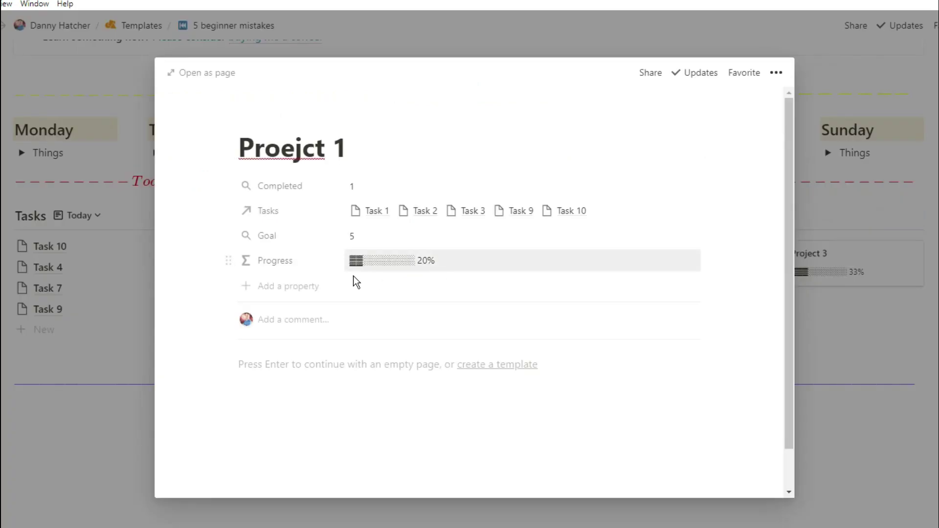
left_click(287, 287)
mouse_move(275, 371)
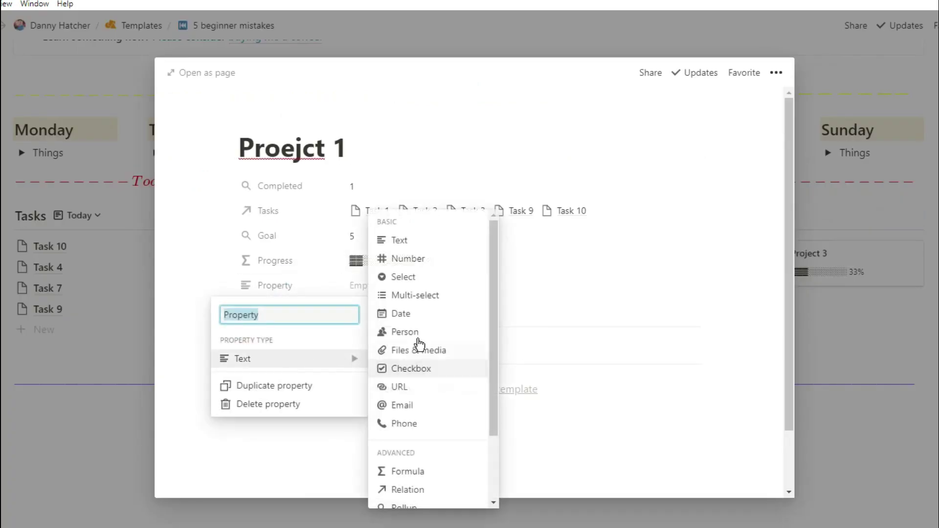
type("Due")
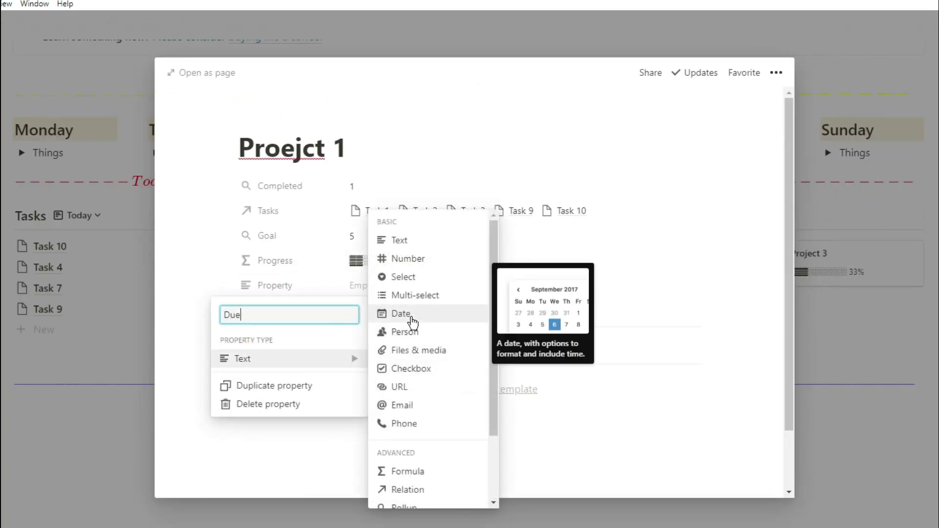
left_click(411, 317)
left_click(381, 292)
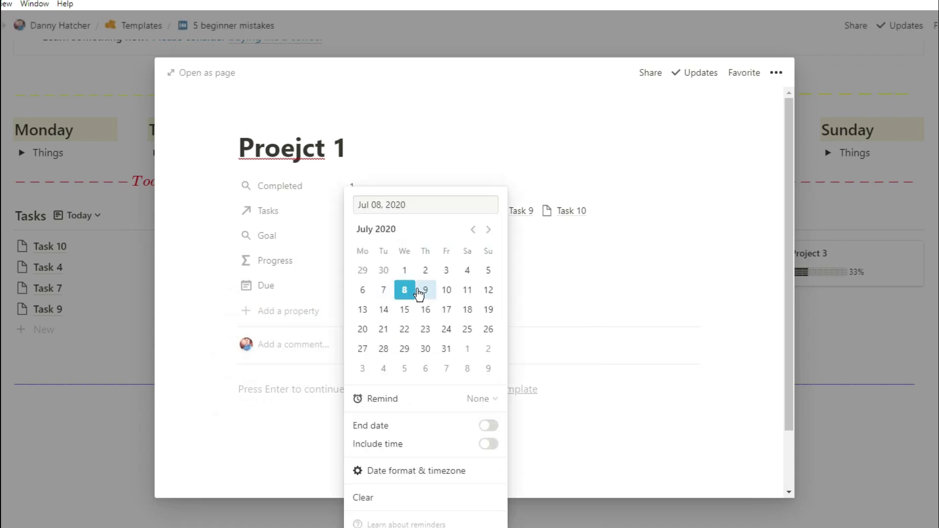
left_click(445, 309)
left_click(835, 317)
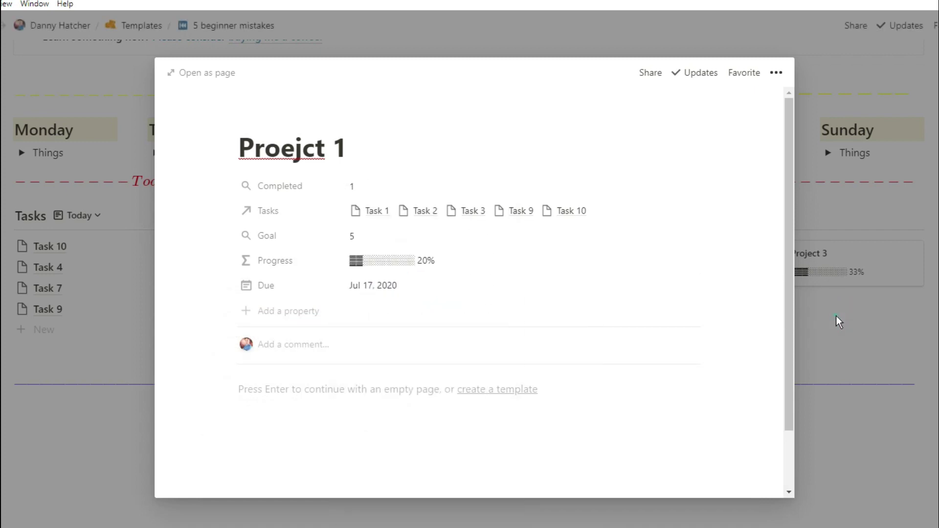
left_click(836, 317)
Set Project 2's Due date to Jul 27, 2020 and Project 3's to Jul 30, 2020
left_click(712, 259)
left_click(406, 289)
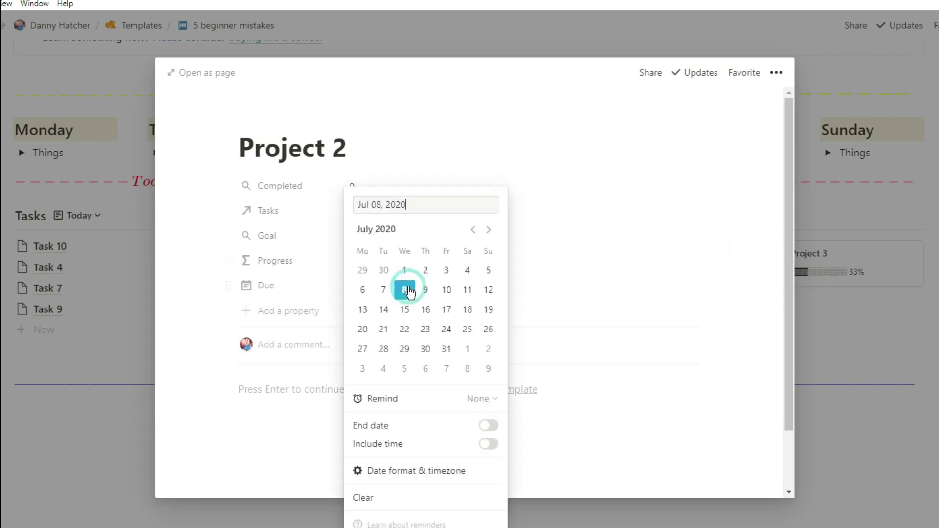
left_click(363, 349)
left_click(878, 339)
left_click(903, 331)
left_click(860, 269)
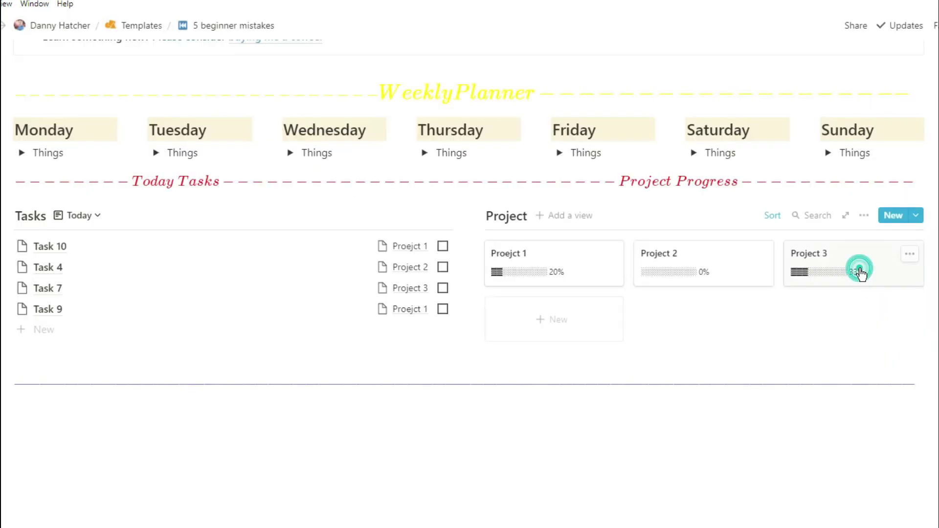
left_click(394, 285)
left_click(424, 348)
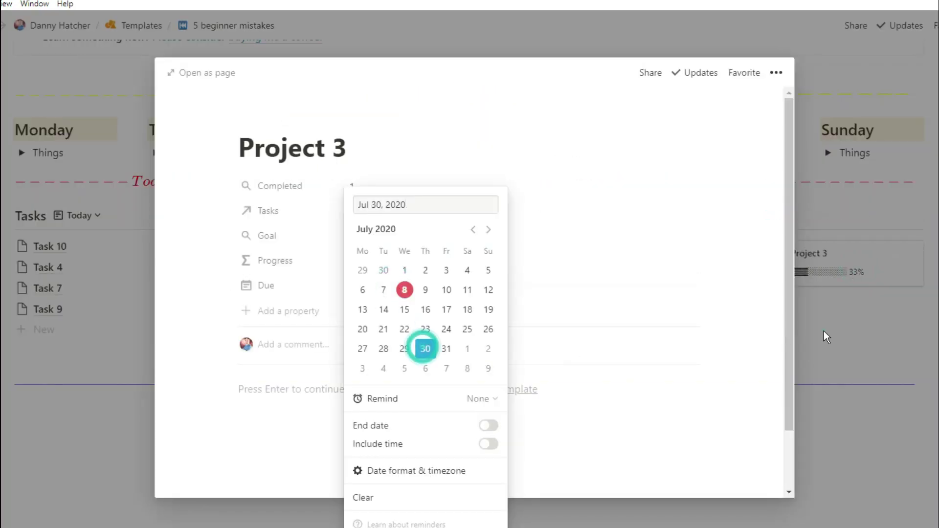
left_click(823, 330)
left_click(824, 330)
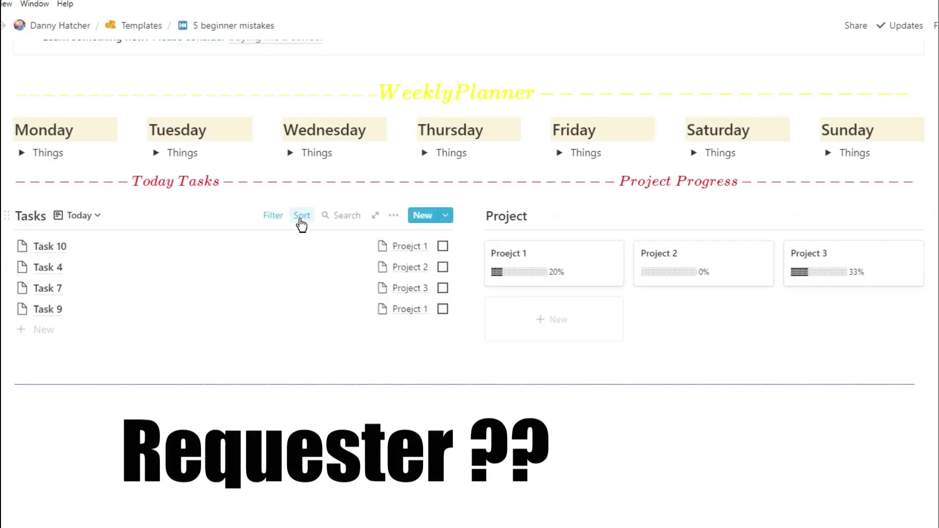
Add a 'Due' rollup to Task 10 showing the Project relation's Due date
left_click(211, 253)
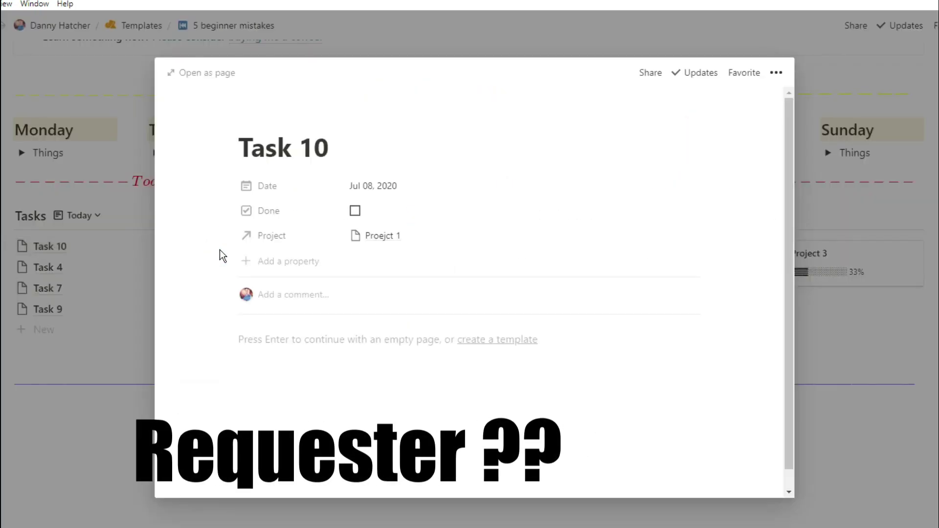
left_click(270, 262)
mouse_move(269, 334)
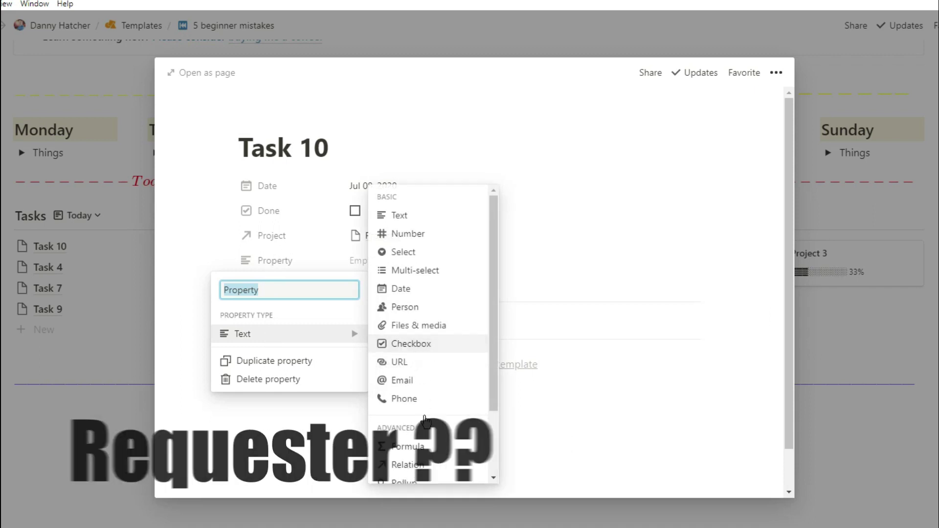
type("Due")
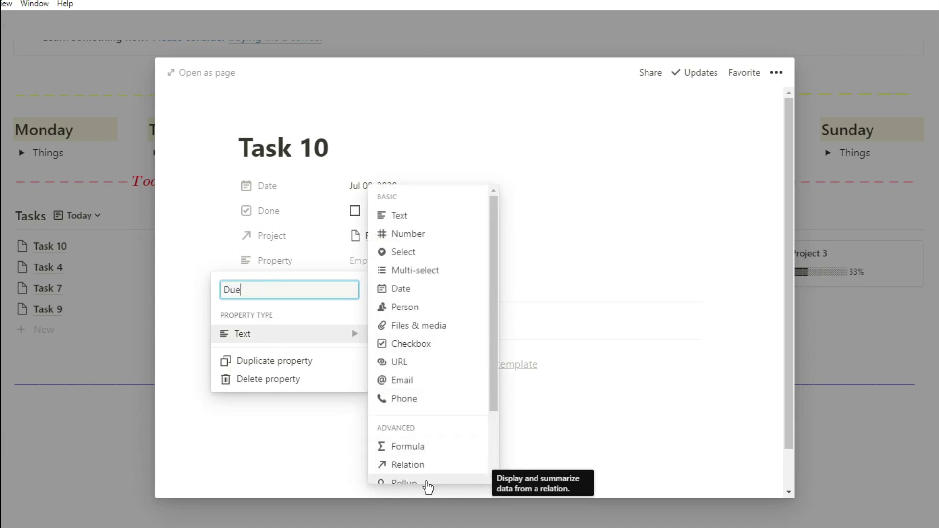
left_click(427, 481)
left_click(383, 267)
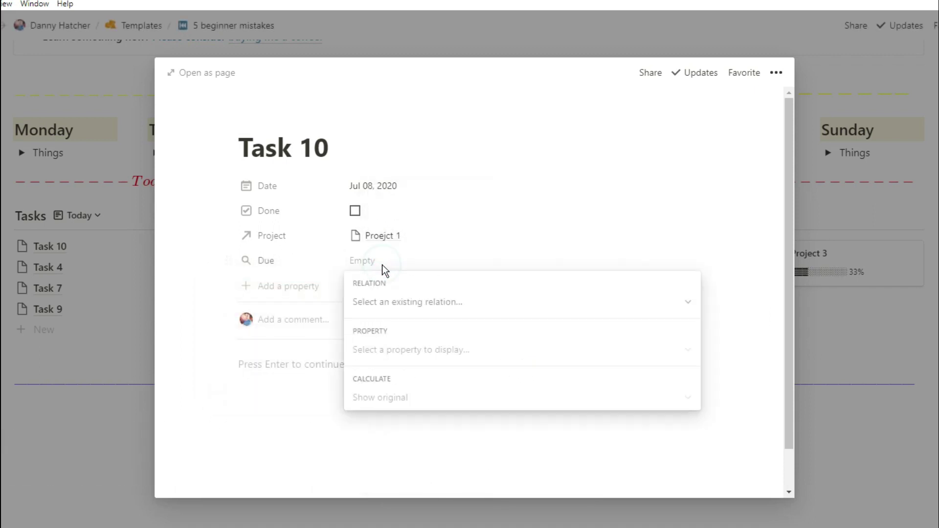
left_click(392, 306)
left_click(478, 355)
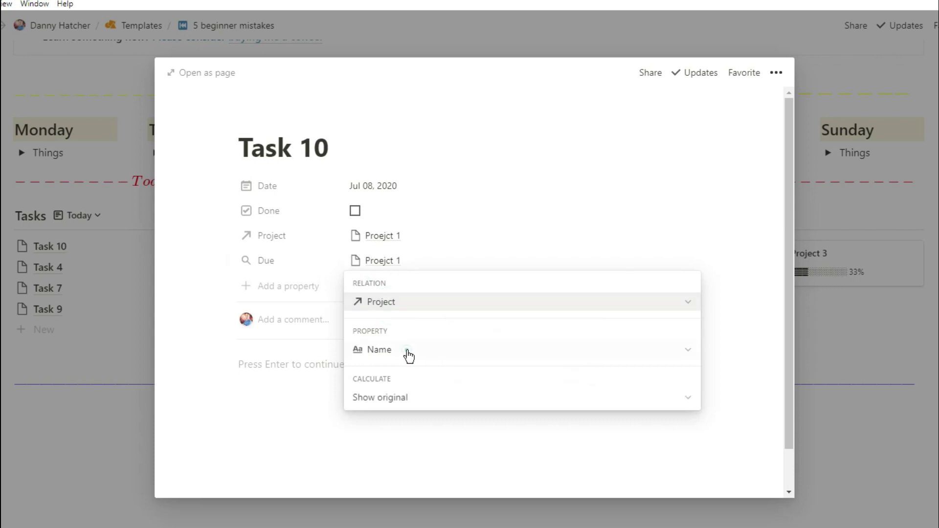
left_click(417, 357)
left_click(490, 422)
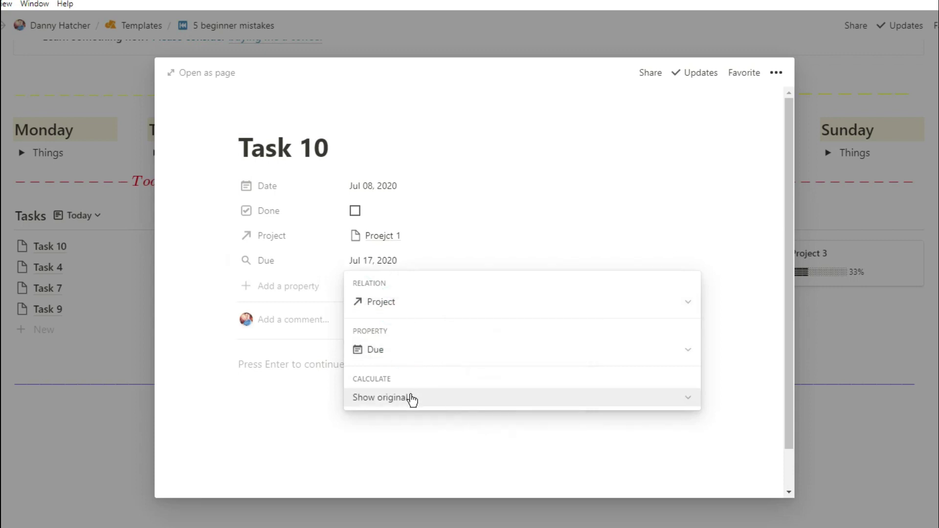
left_click(394, 436)
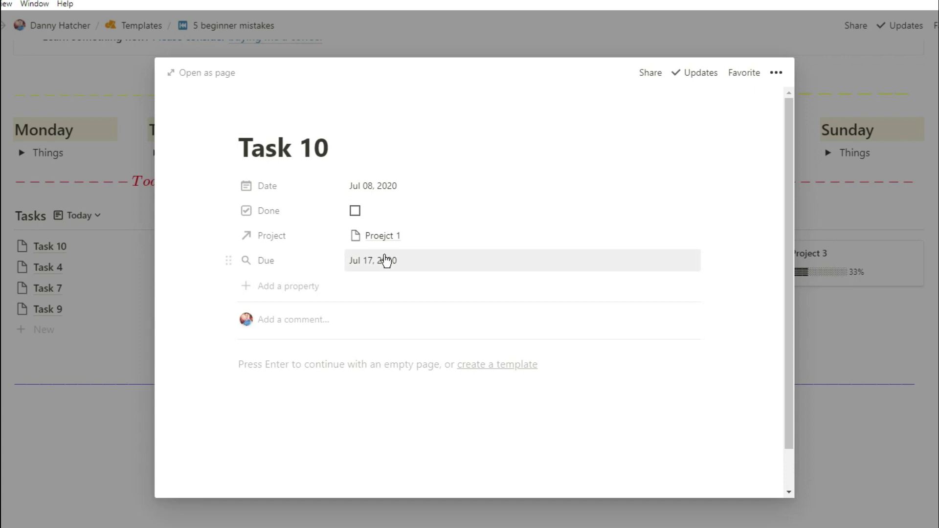
left_click(98, 292)
Sort the Today view's tasks by Due in descending order
left_click(307, 215)
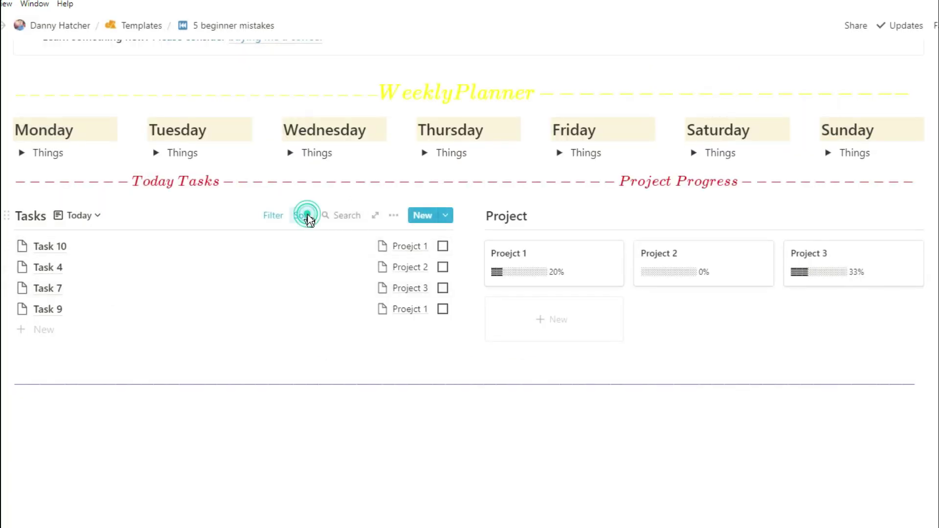
left_click(236, 269)
left_click(192, 379)
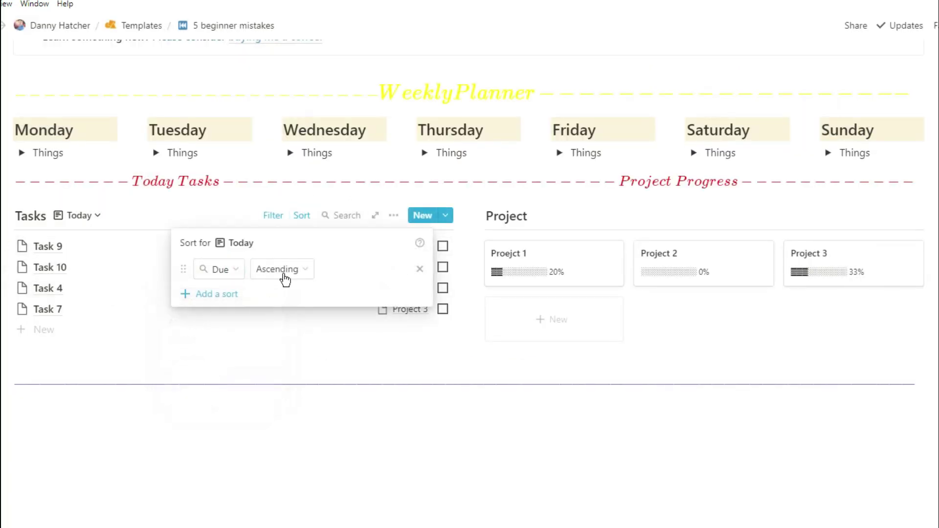
left_click(289, 270)
left_click(278, 311)
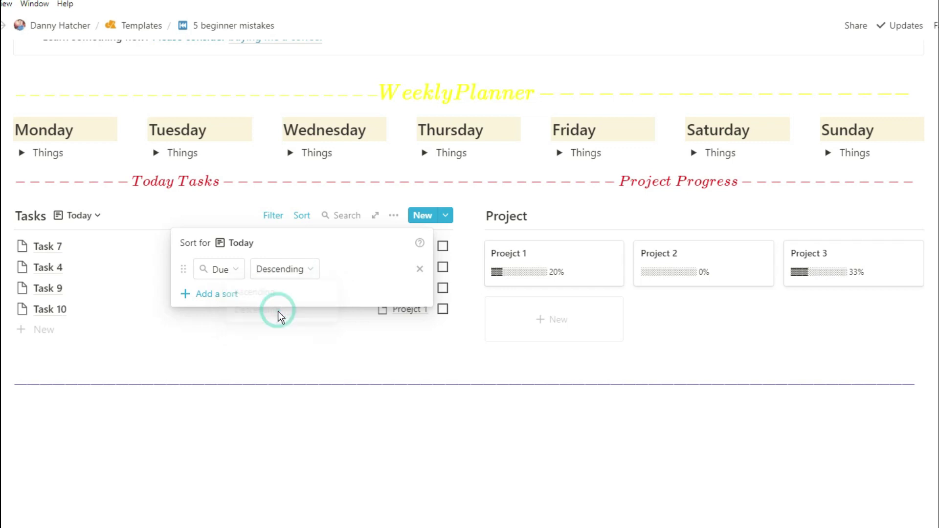
left_click(355, 372)
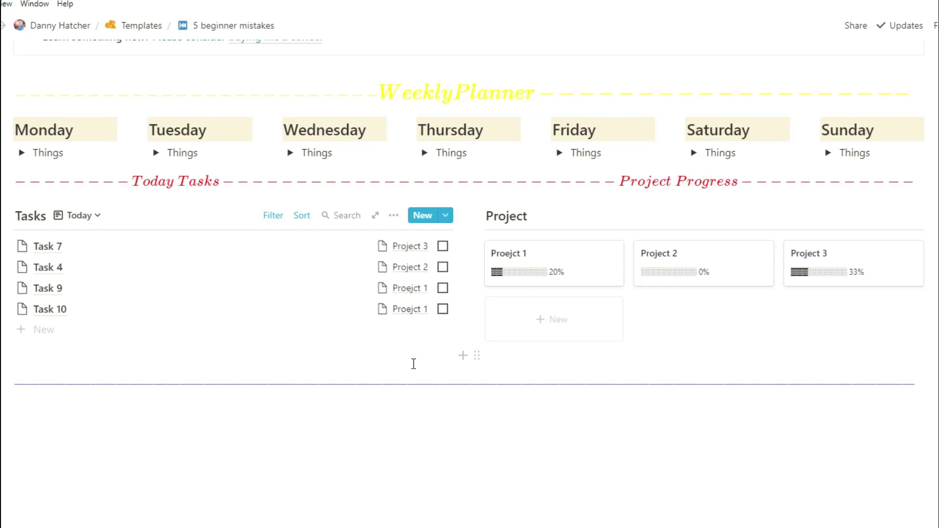
Delete the empty line above the divider and mark Tasks 10, 9, 4 and 7 done
left_click(508, 357)
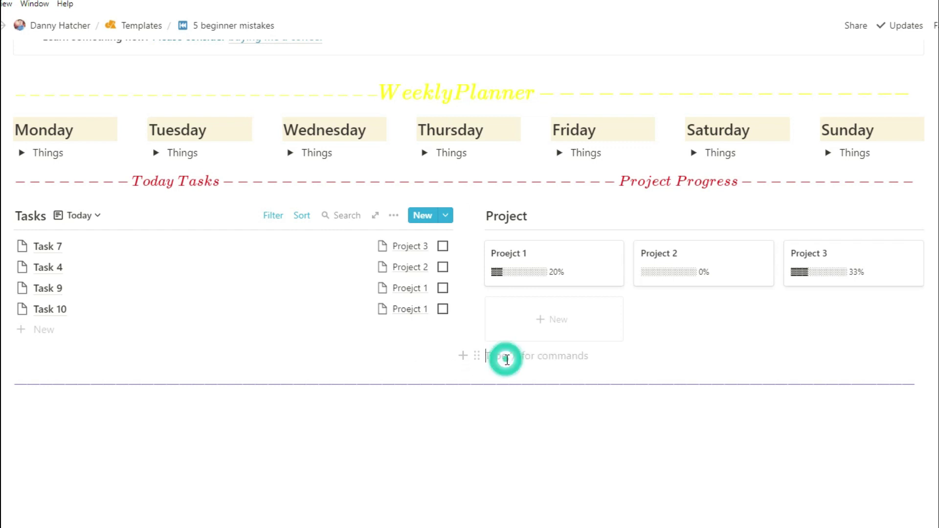
key("BackSpace")
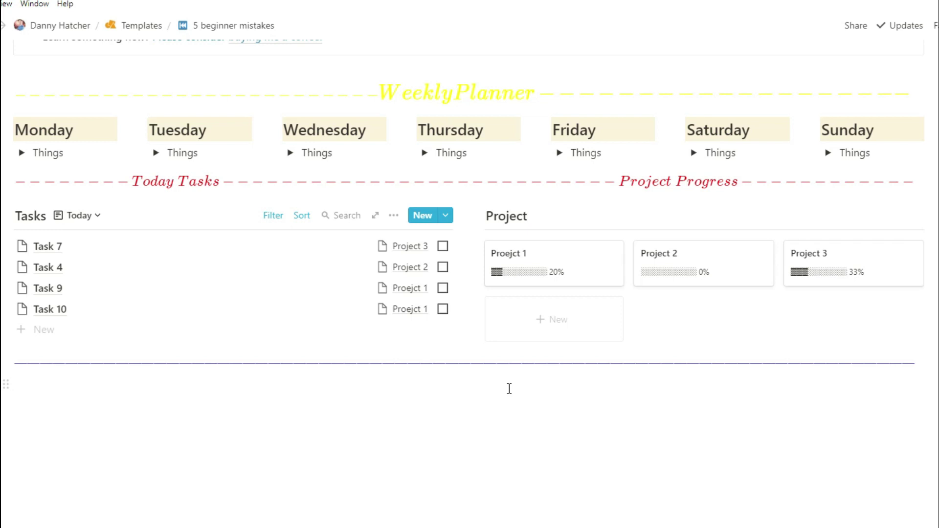
left_click(444, 311)
left_click(444, 289)
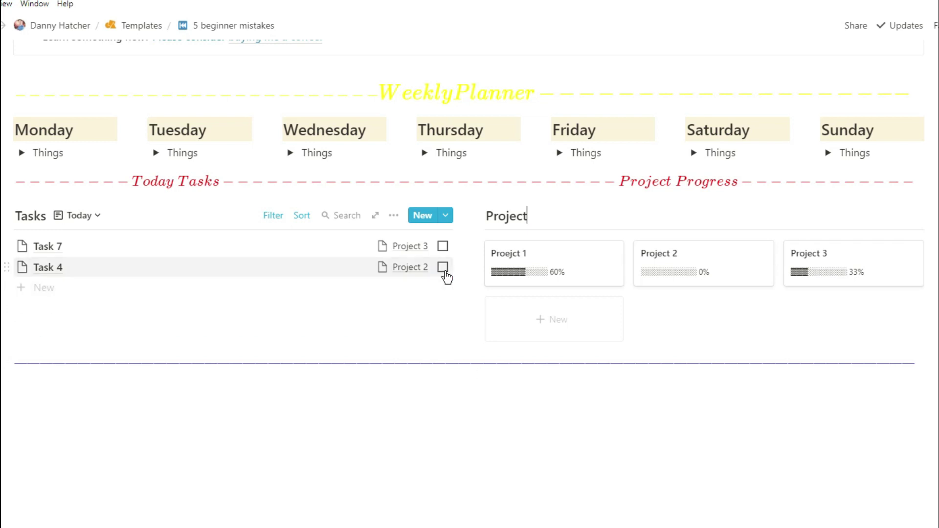
left_click(444, 268)
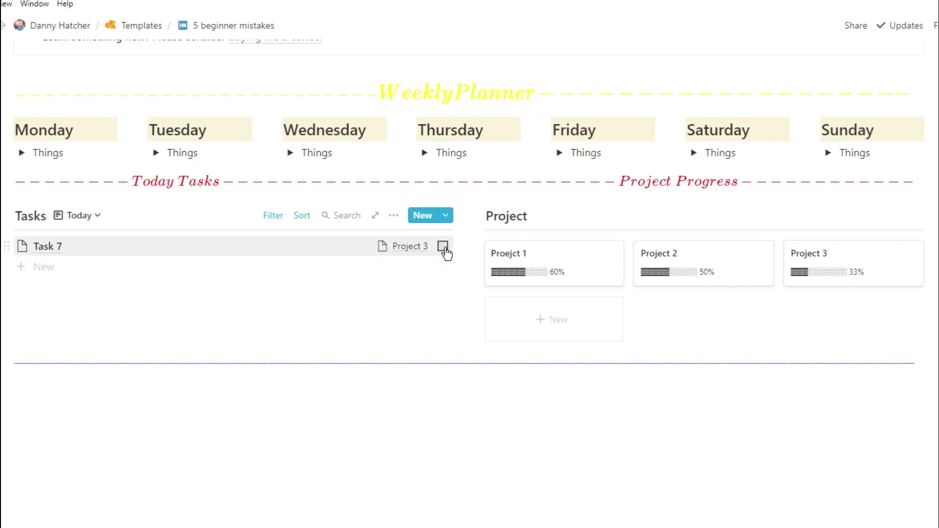
left_click(443, 246)
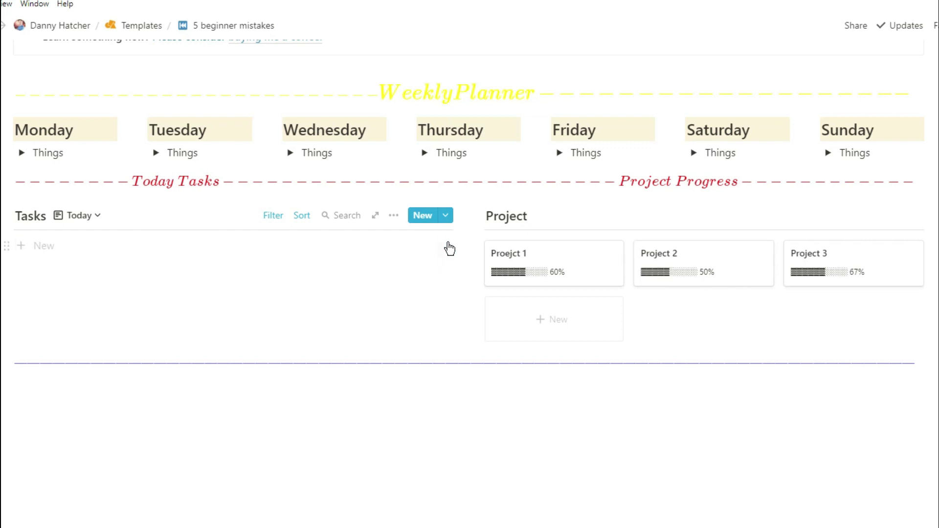